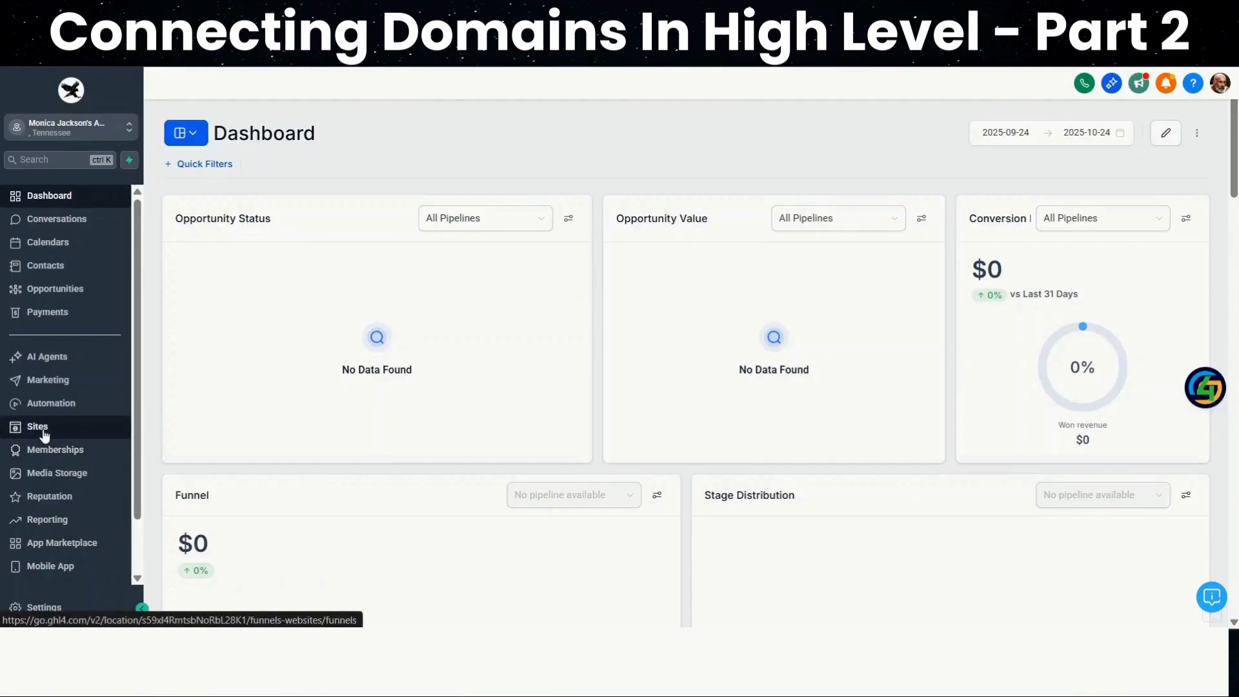
Open the settings of the website My First Website from the Sites area
{"action": "left_click", "coordinate": [45, 437]}
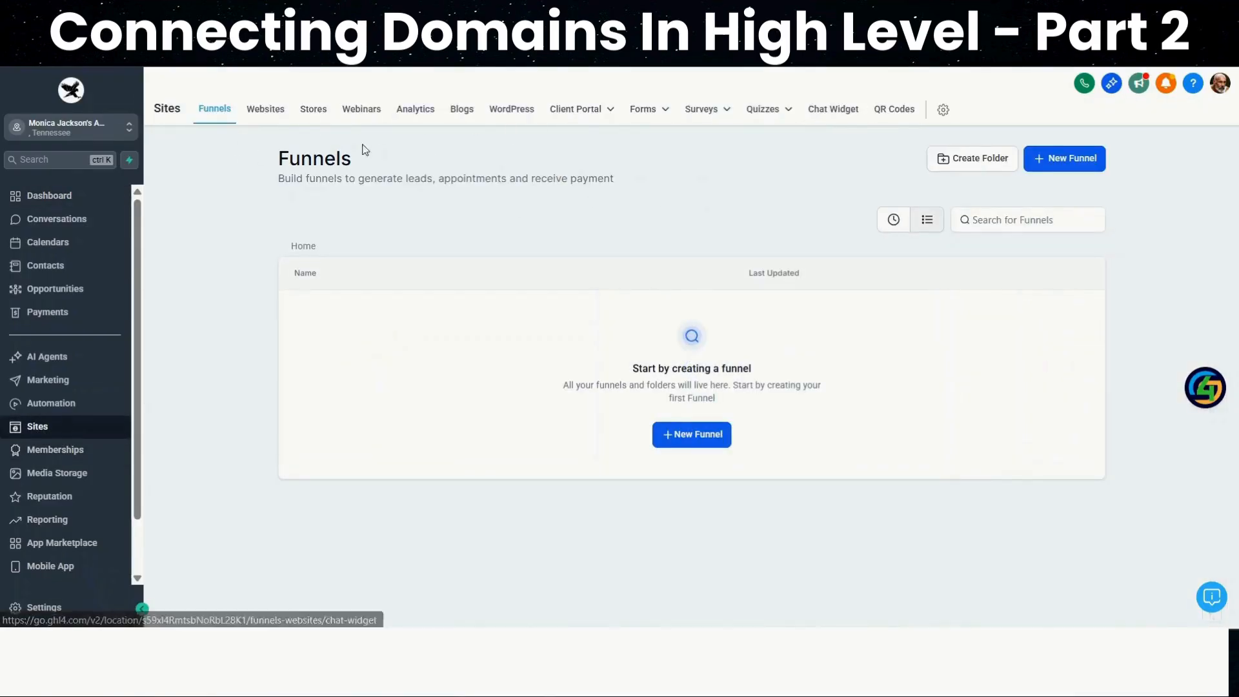
{"action": "left_click", "coordinate": [271, 108]}
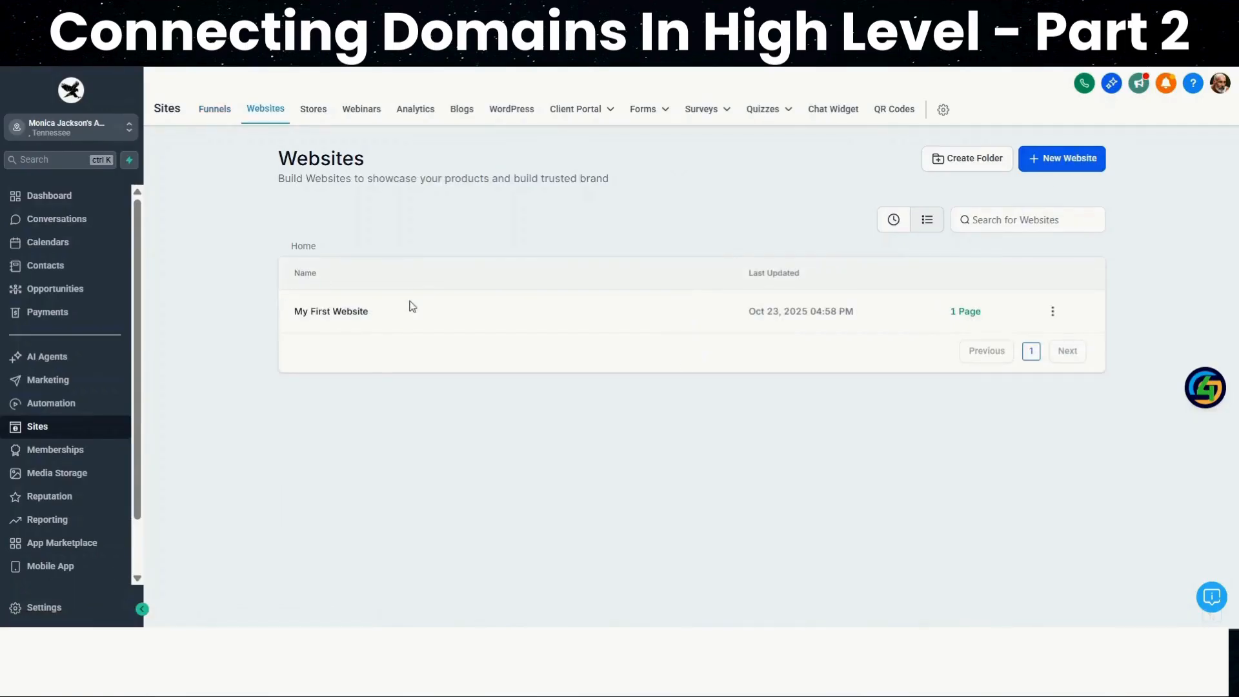
{"action": "left_click", "coordinate": [349, 312]}
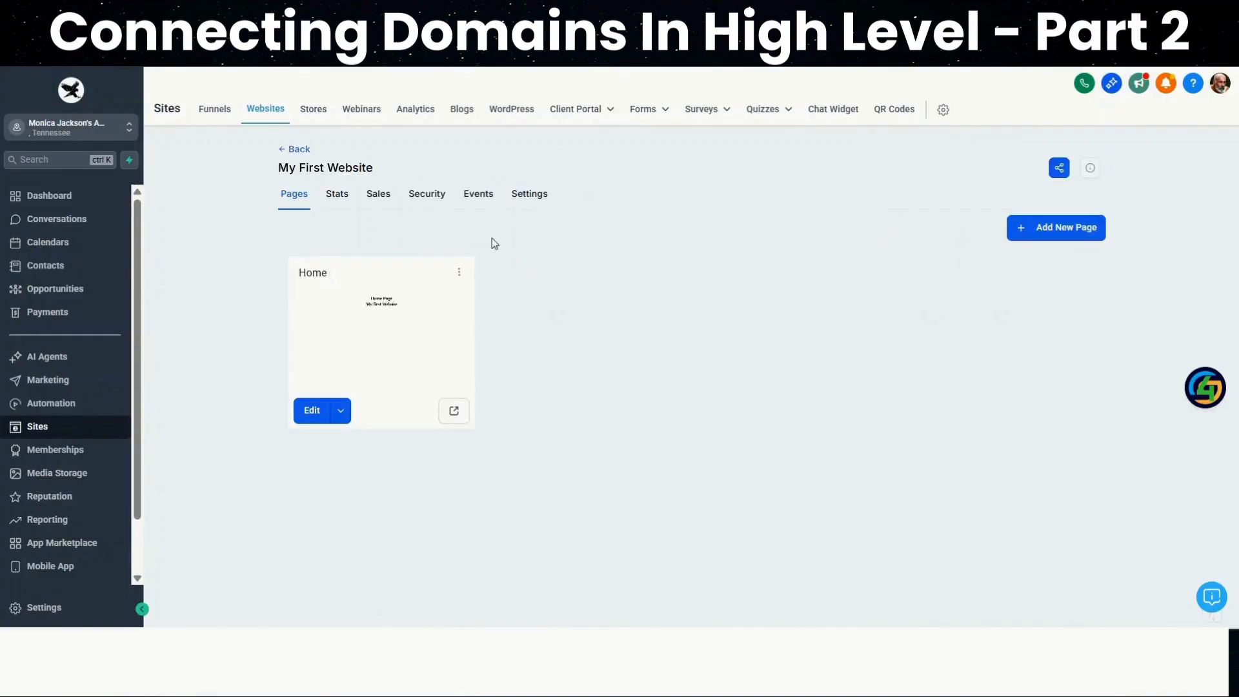
{"action": "left_click", "coordinate": [526, 196]}
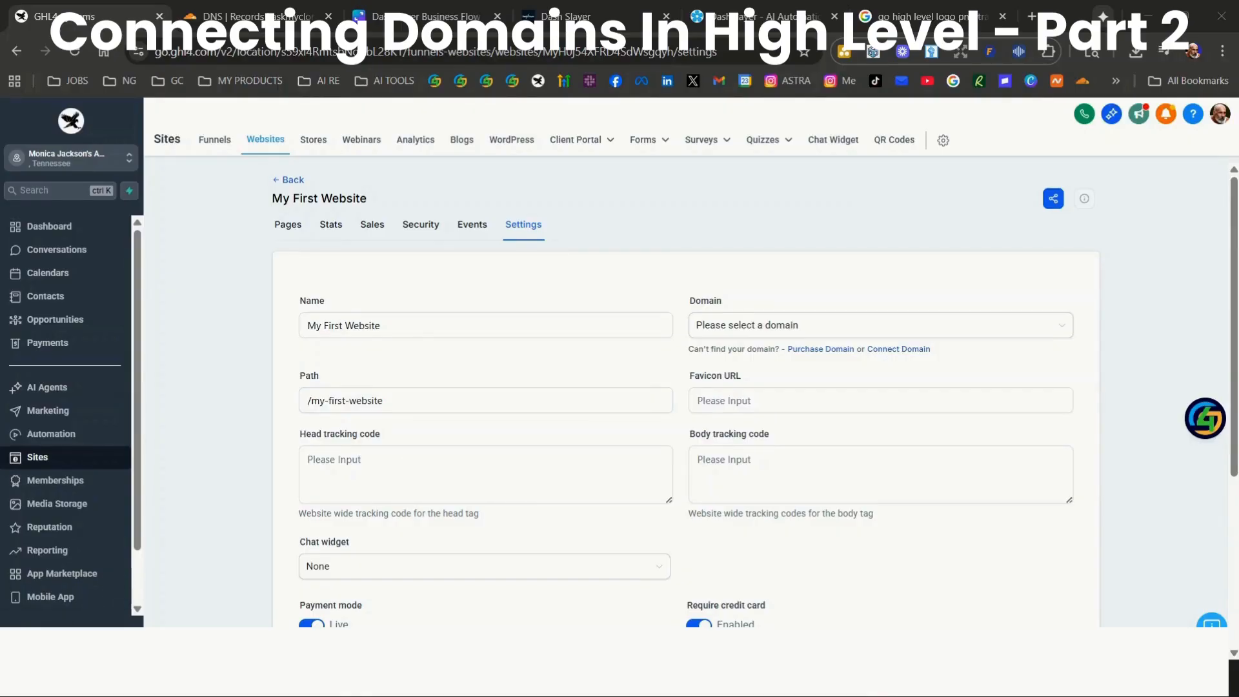
Go to the account's domain settings and start connecting a domain for Funnel/Website/Store/Blog/Webinar
{"action": "left_click", "coordinate": [38, 640]}
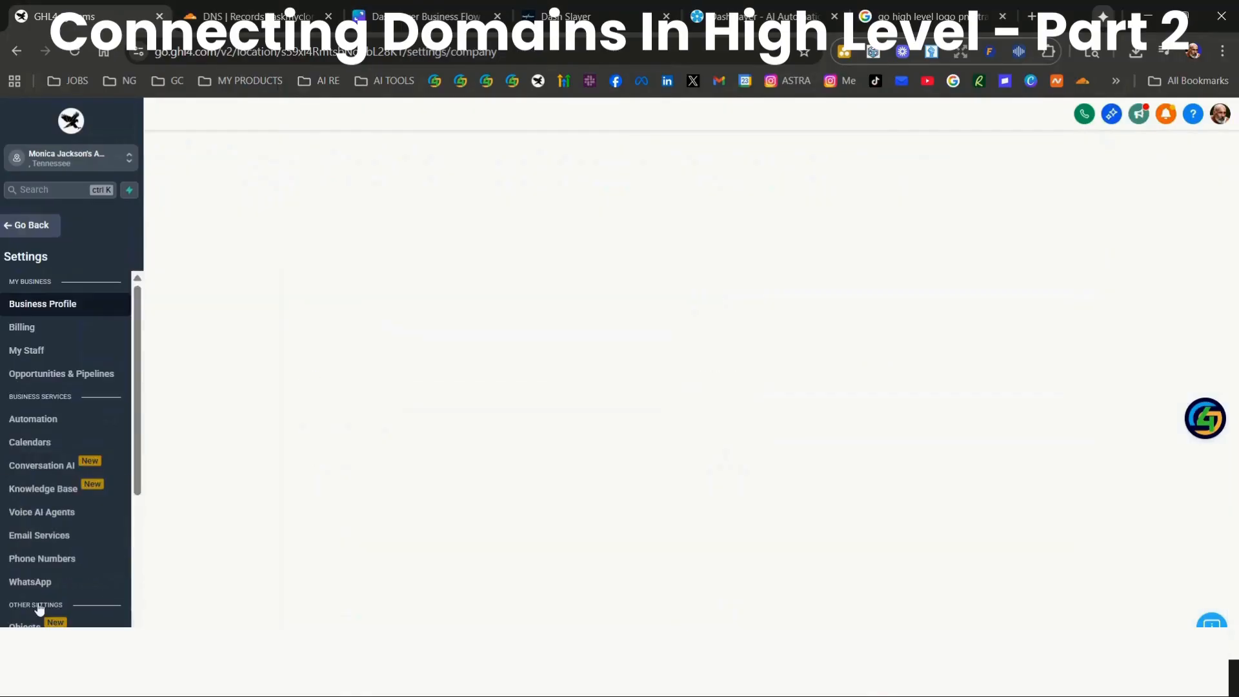
{"action": "scroll", "coordinate": [55, 545], "scroll_direction": "down", "scroll_amount": 4}
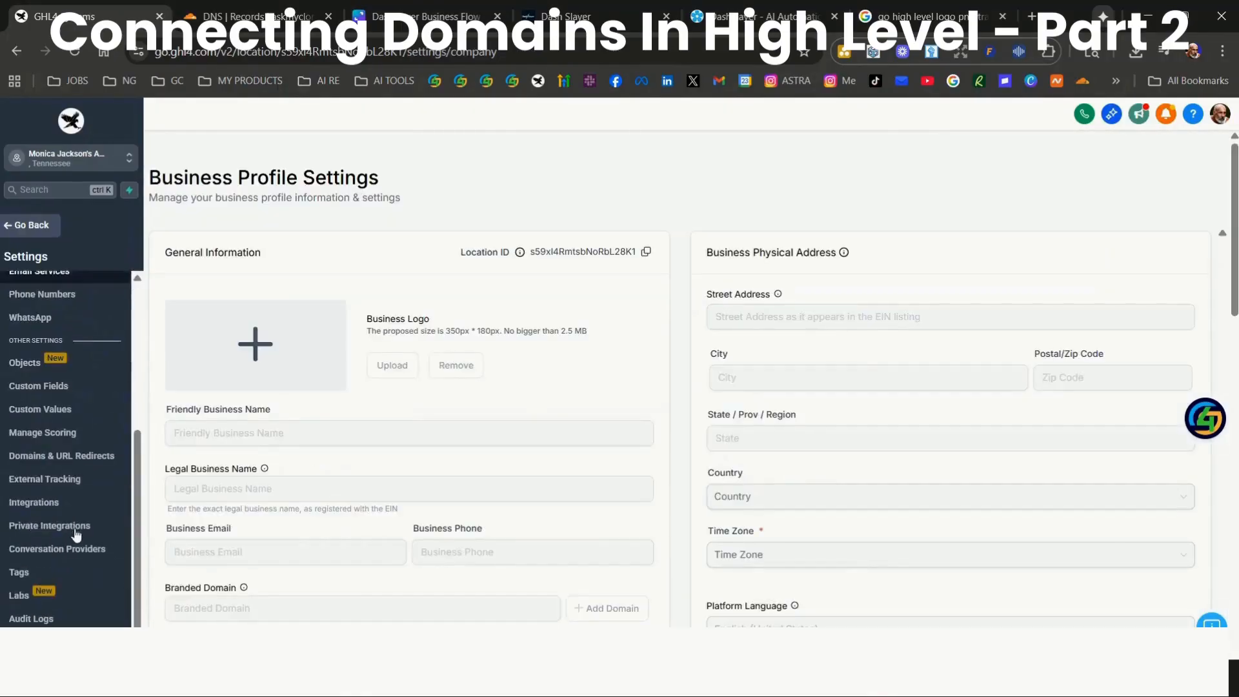
{"action": "left_click", "coordinate": [74, 459]}
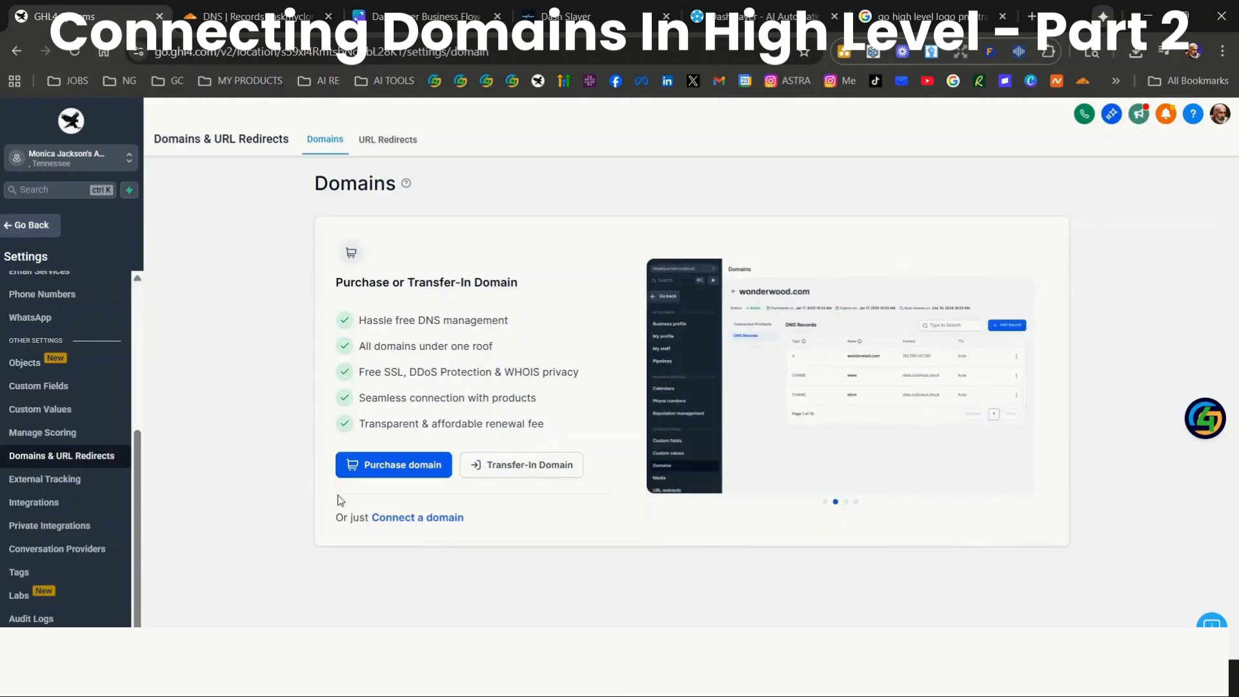
{"action": "left_click", "coordinate": [422, 518]}
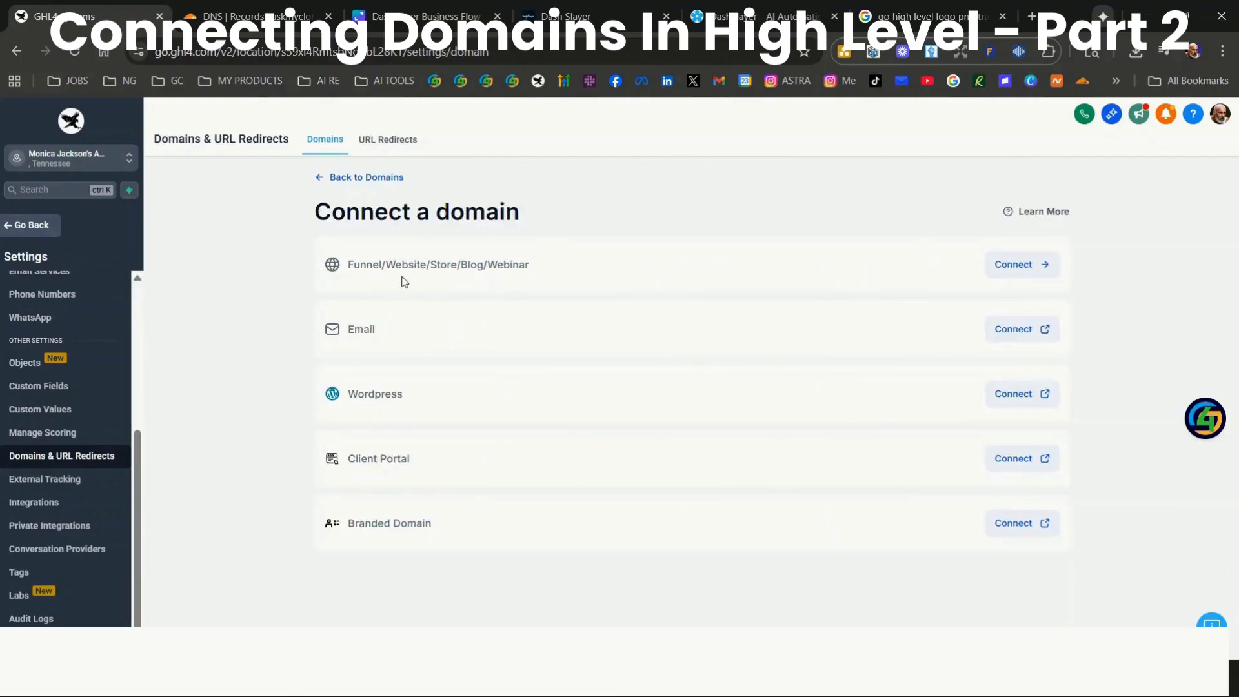
{"action": "left_click", "coordinate": [1014, 265]}
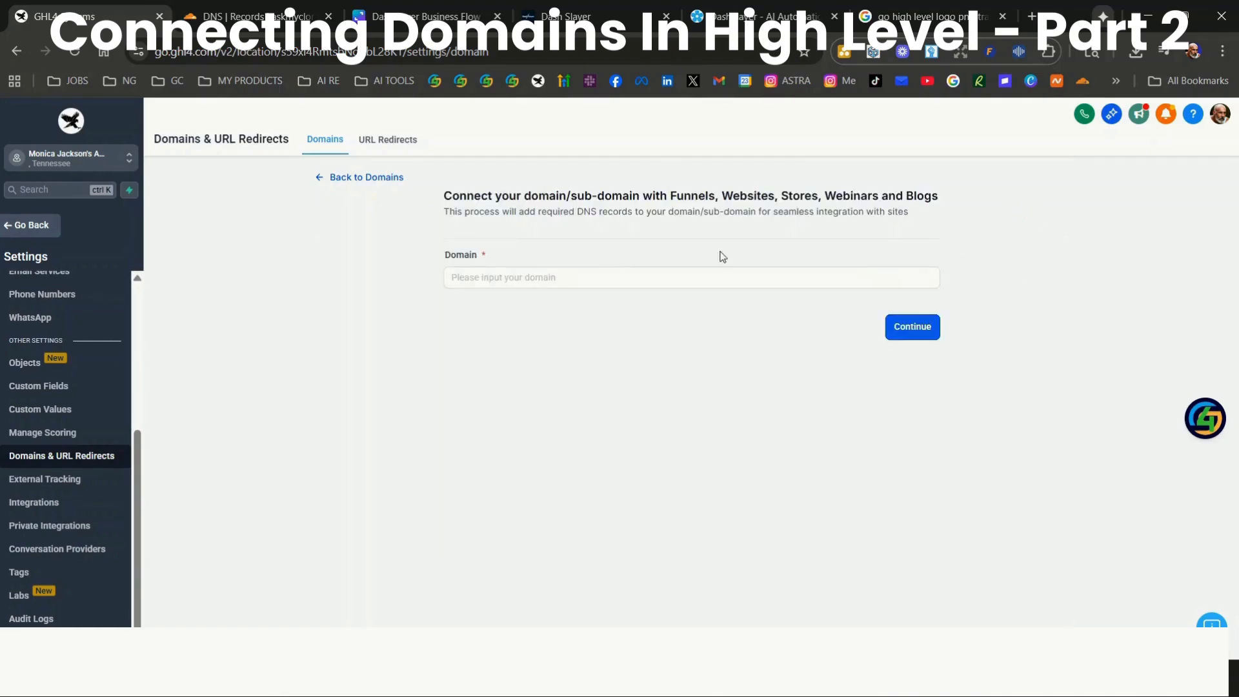
Copy askmyclone.com from Cloudflare's DNS records page and submit it as the domain to connect in HighLevel
{"action": "left_click", "coordinate": [510, 286]}
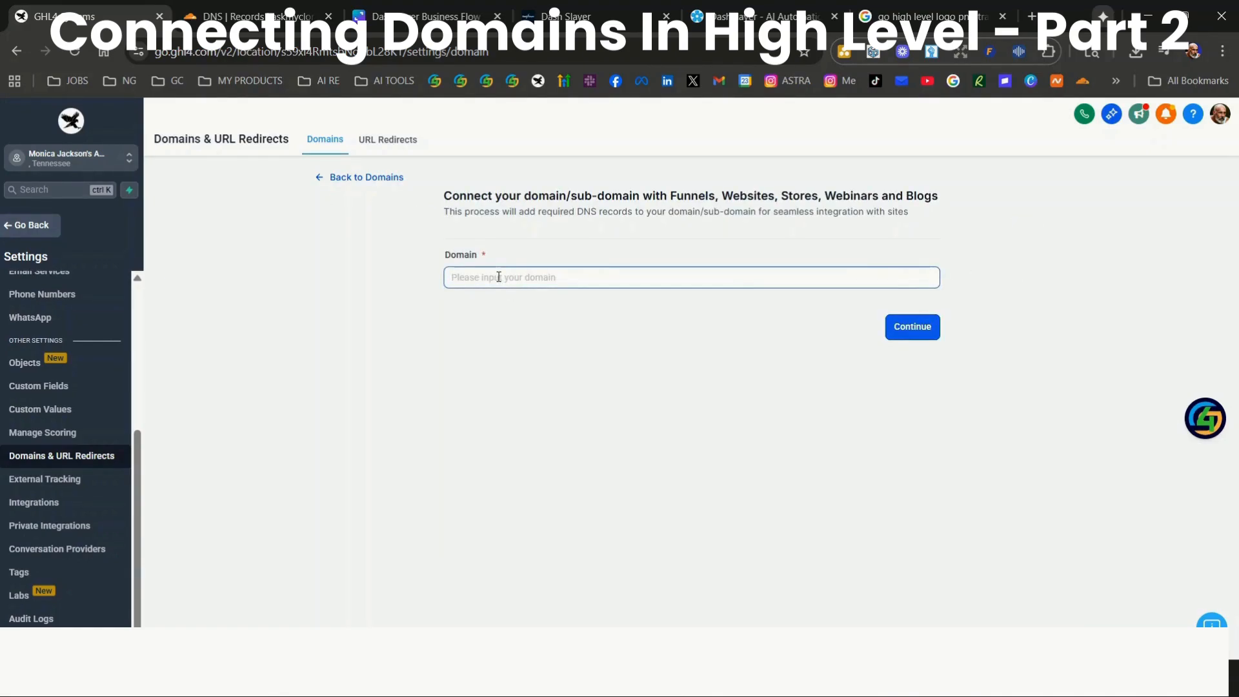
{"action": "left_click", "coordinate": [246, 16]}
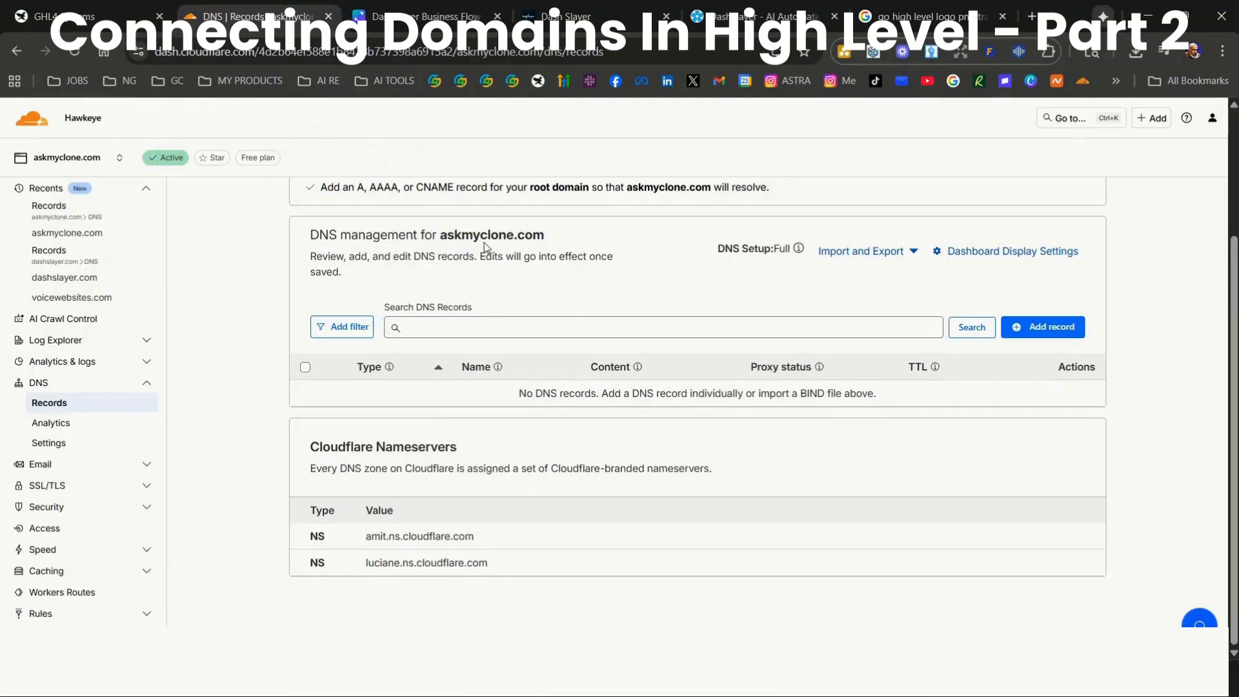
{"action": "left_click_drag", "start_coordinate": [441, 235], "coordinate": [544, 235]}
{"action": "right_click", "coordinate": [532, 237]}
{"action": "left_click", "coordinate": [575, 261]}
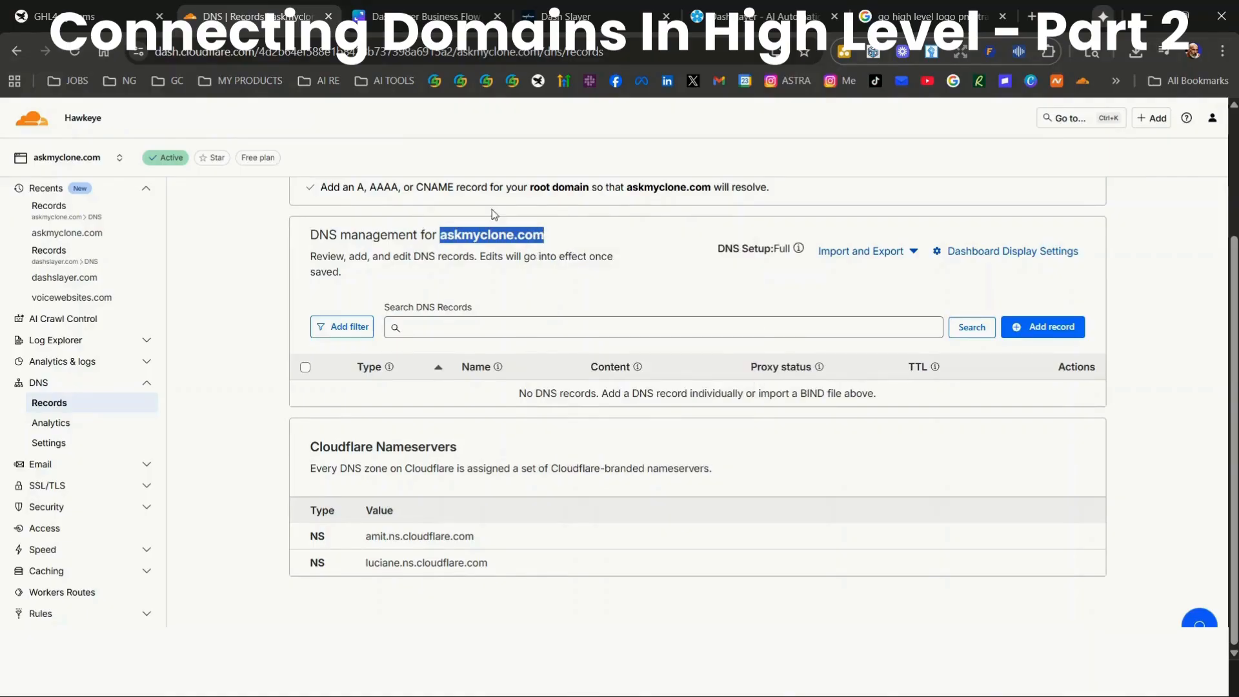
{"action": "left_click", "coordinate": [86, 17]}
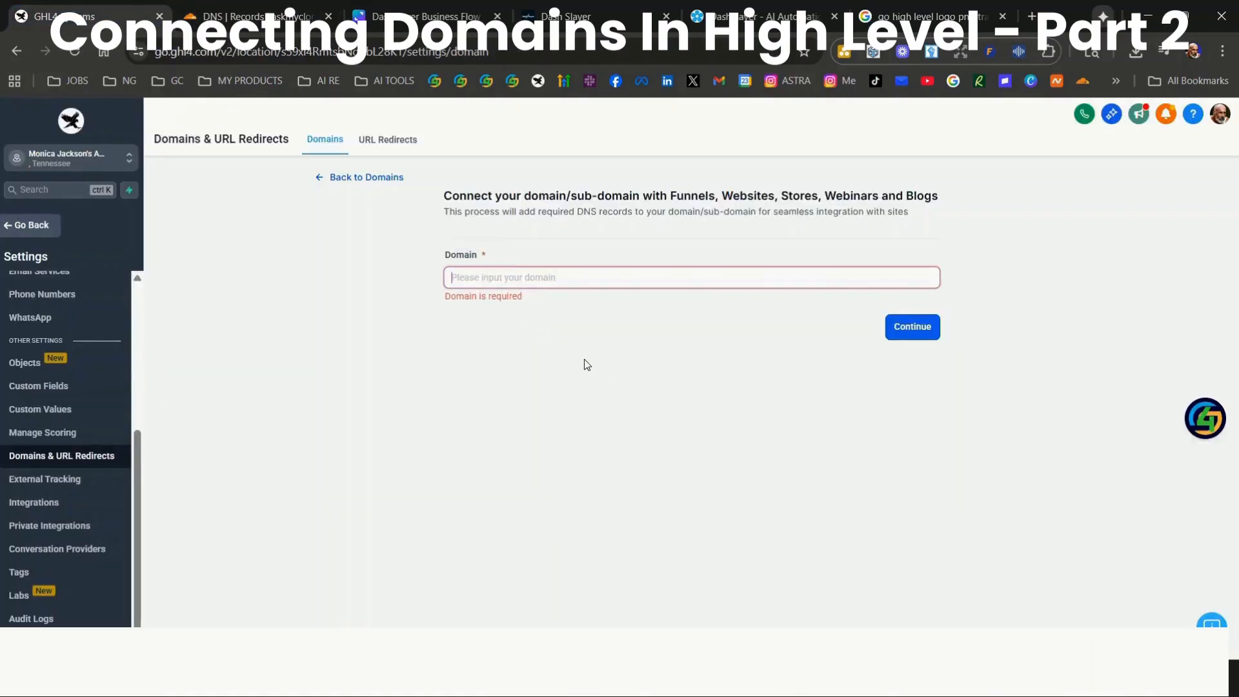
{"action": "right_click", "coordinate": [514, 275]}
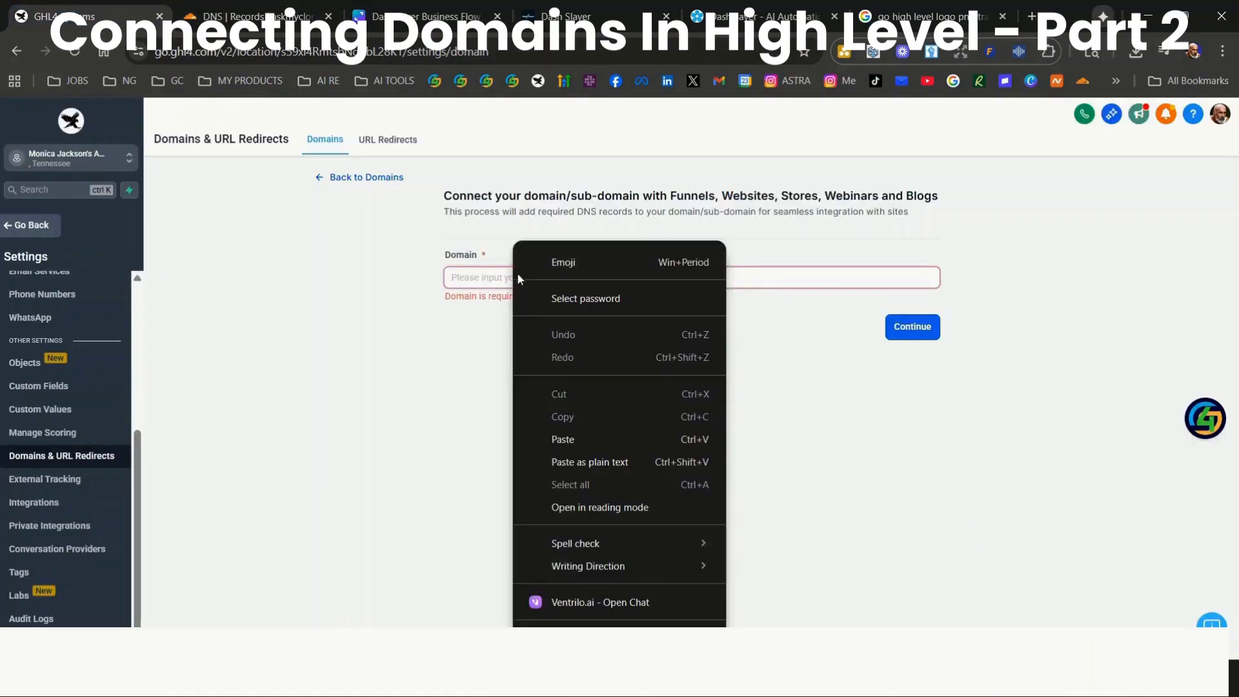
{"action": "left_click", "coordinate": [563, 436]}
{"action": "left_click", "coordinate": [901, 333]}
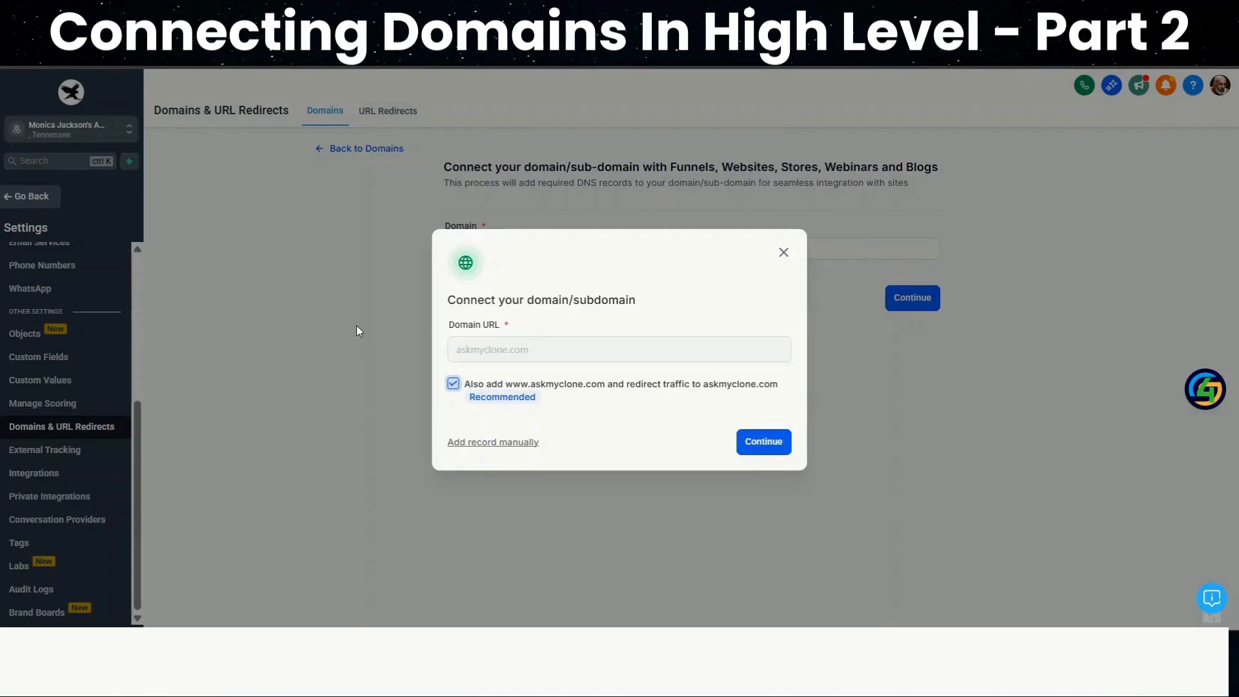
{"action": "left_click", "coordinate": [766, 443]}
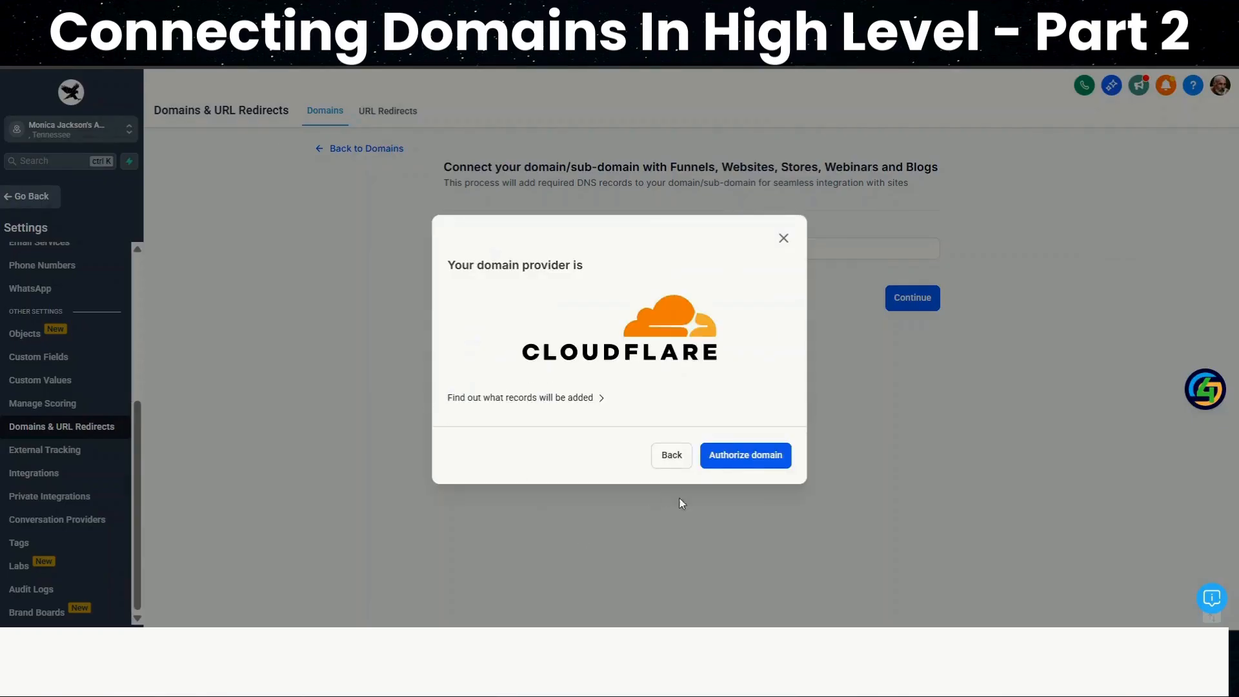
{"action": "left_click", "coordinate": [749, 457]}
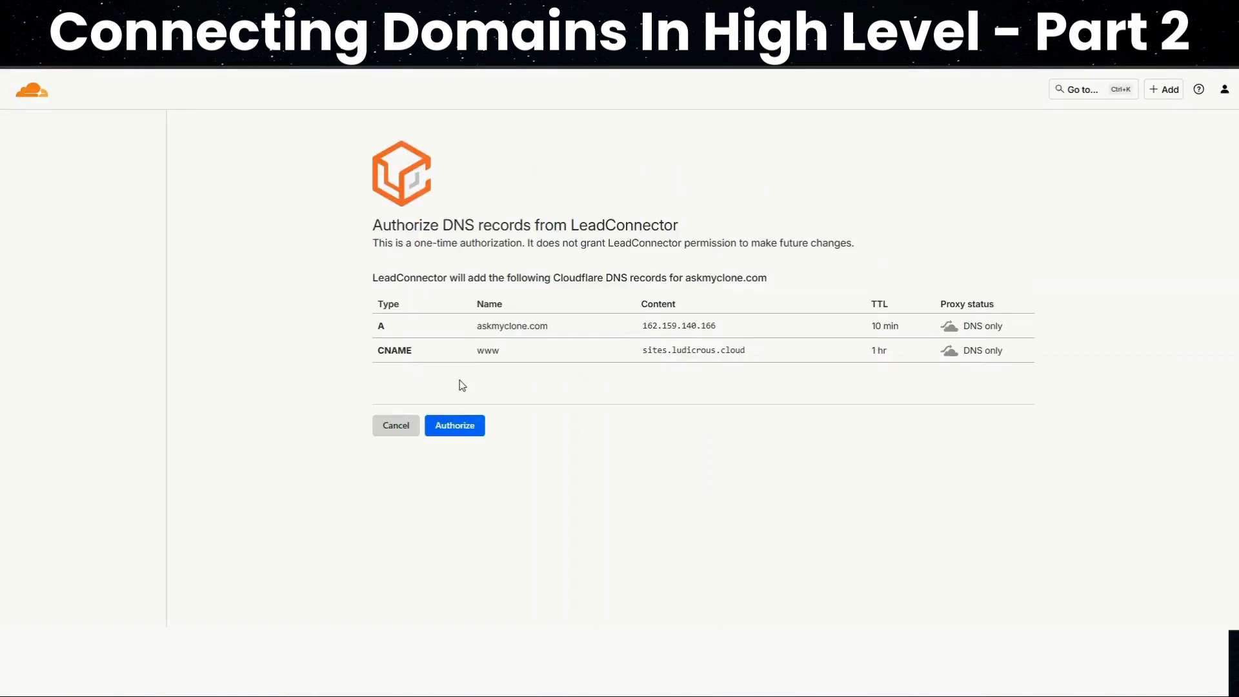
{"action": "left_click", "coordinate": [457, 428]}
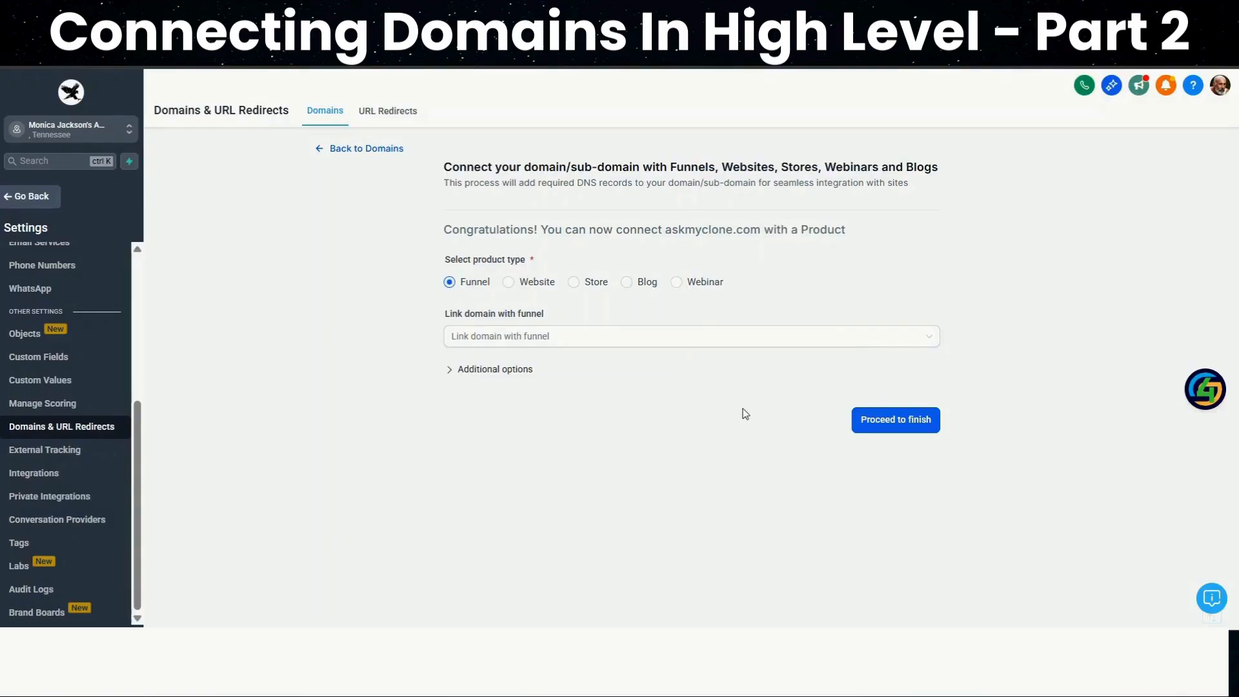
Link the domain to the website My First Website, set My First Website / Home as the 404 page, and finish the connection
{"action": "left_click", "coordinate": [508, 282]}
{"action": "left_click", "coordinate": [550, 345]}
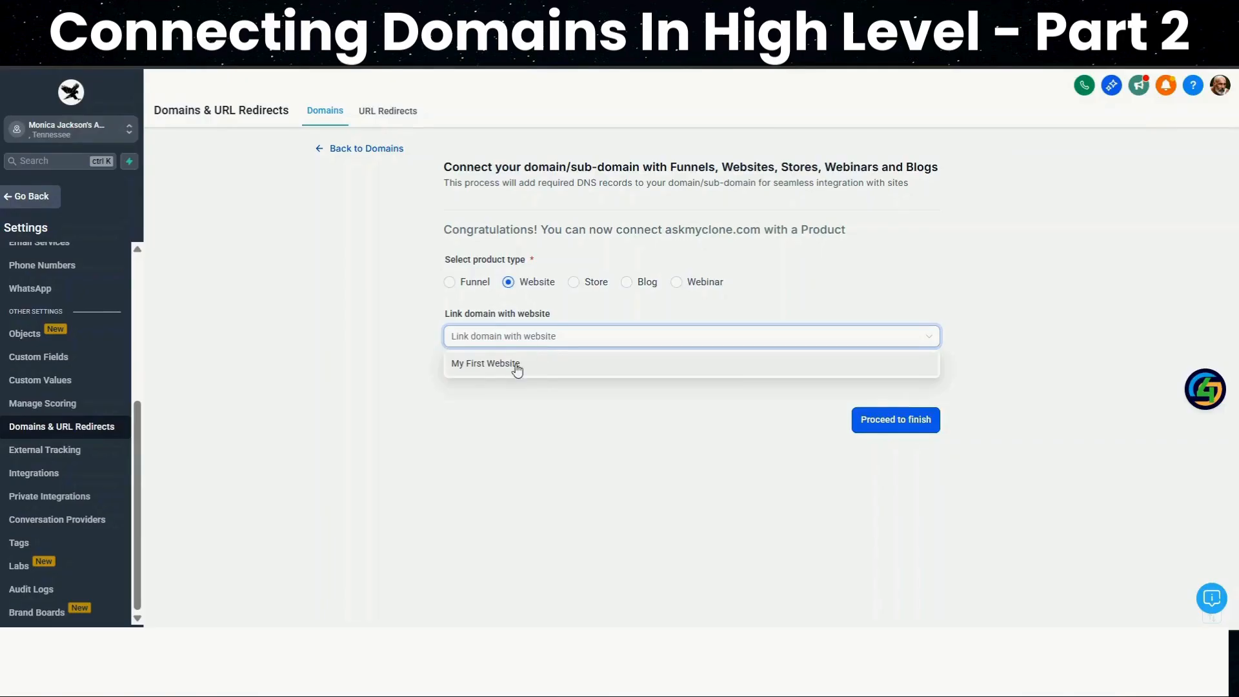
{"action": "left_click", "coordinate": [515, 364]}
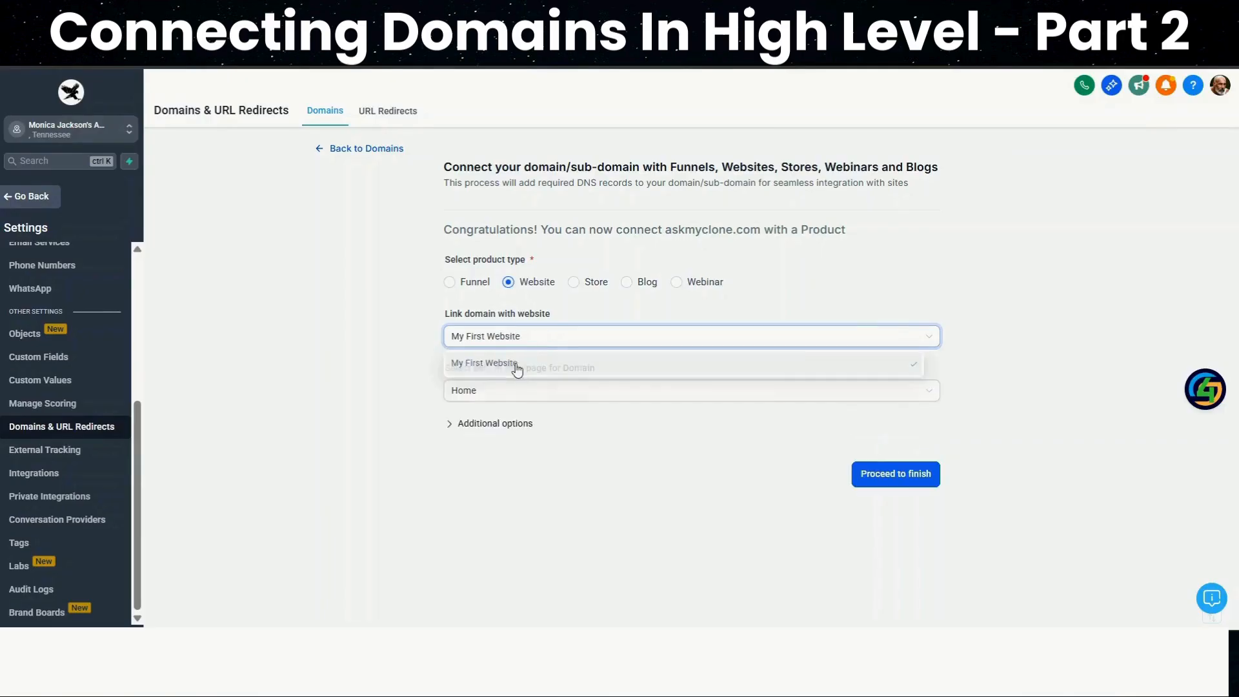
{"action": "left_click", "coordinate": [523, 426]}
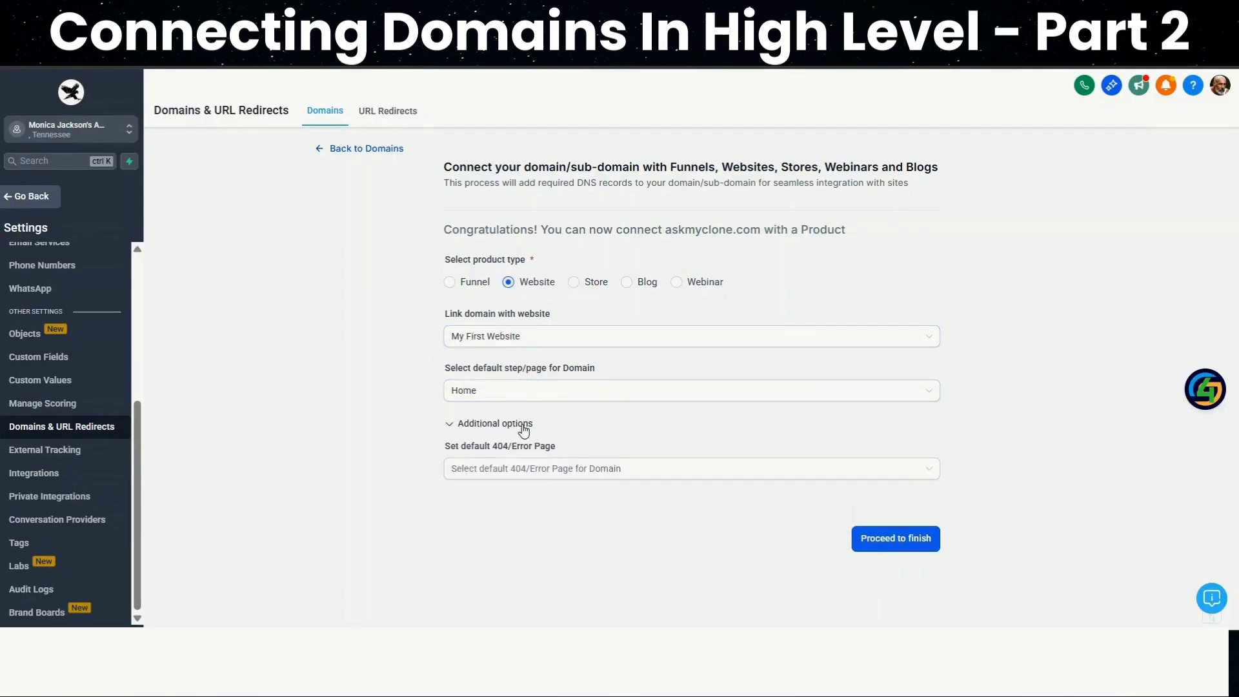
{"action": "left_click", "coordinate": [551, 472]}
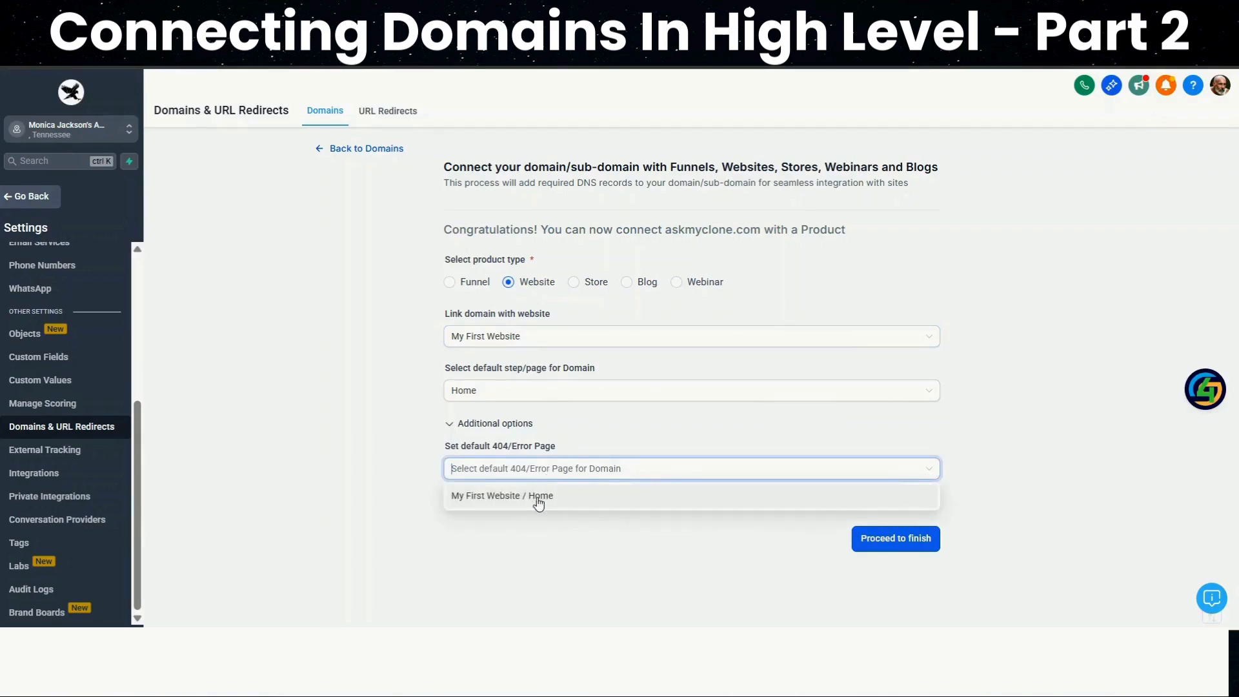
{"action": "left_click", "coordinate": [539, 502]}
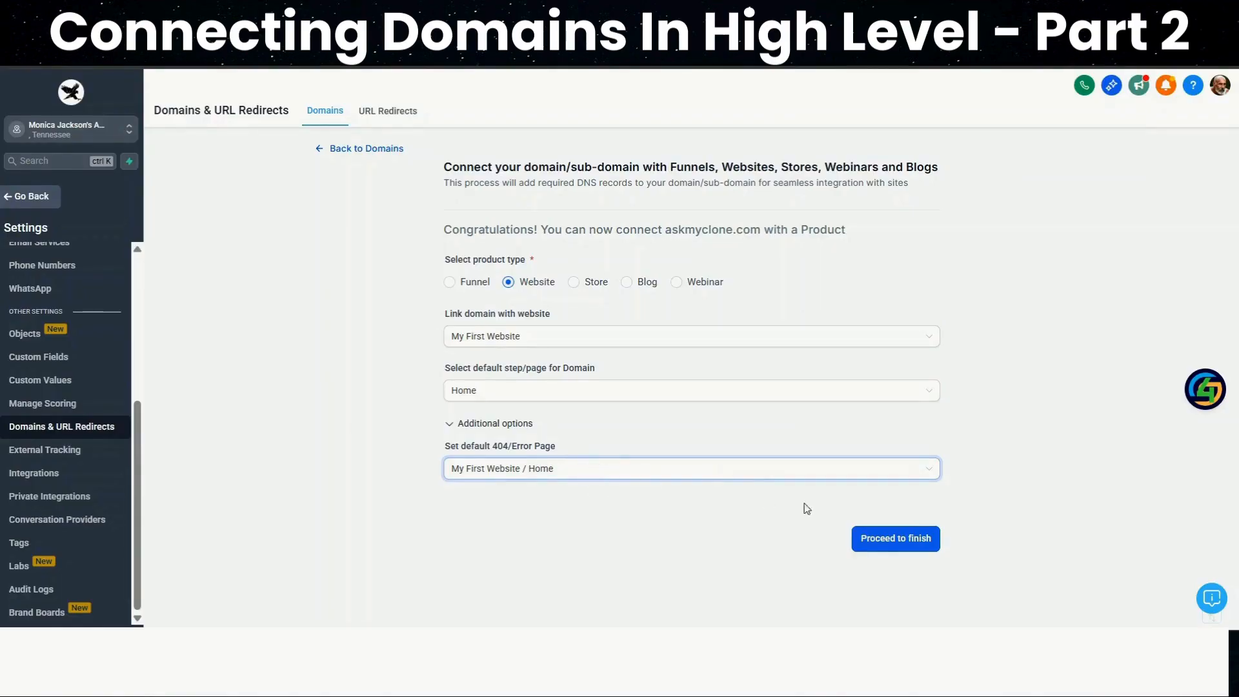
{"action": "left_click", "coordinate": [889, 538]}
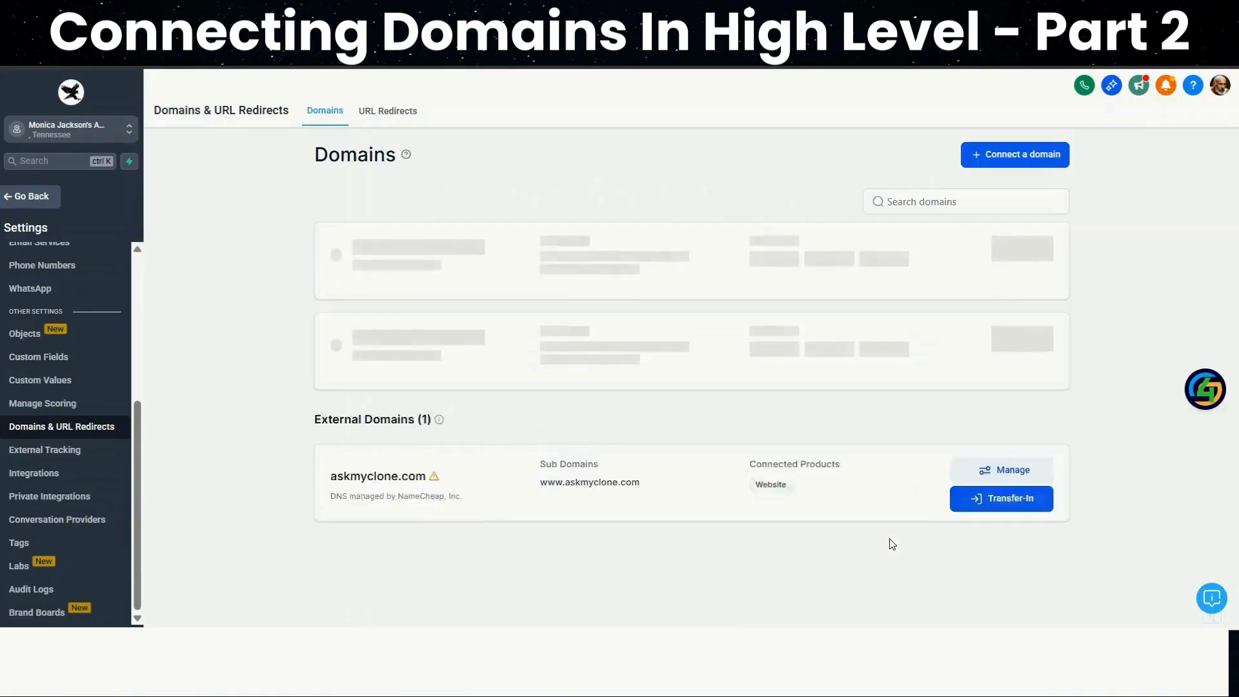
Open the management page of the external domain askmyclone.com to review its connected products
{"action": "scroll", "coordinate": [889, 538], "scroll_direction": "down", "scroll_amount": 1}
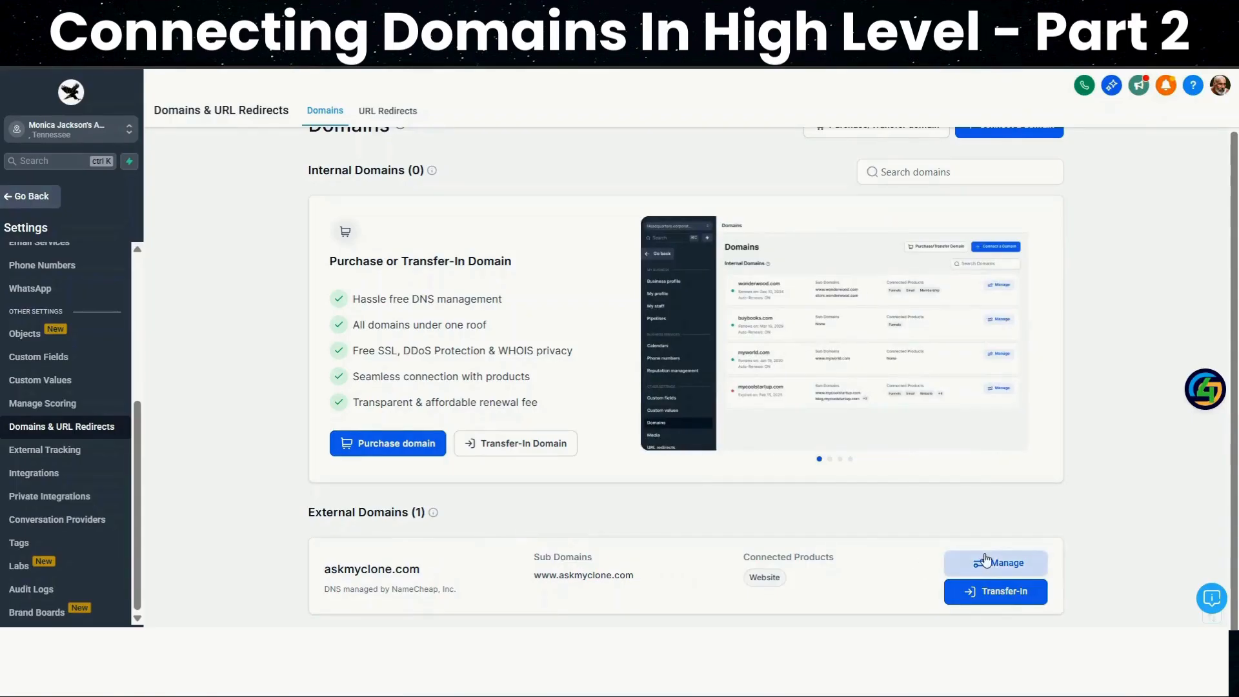
{"action": "left_click", "coordinate": [985, 560]}
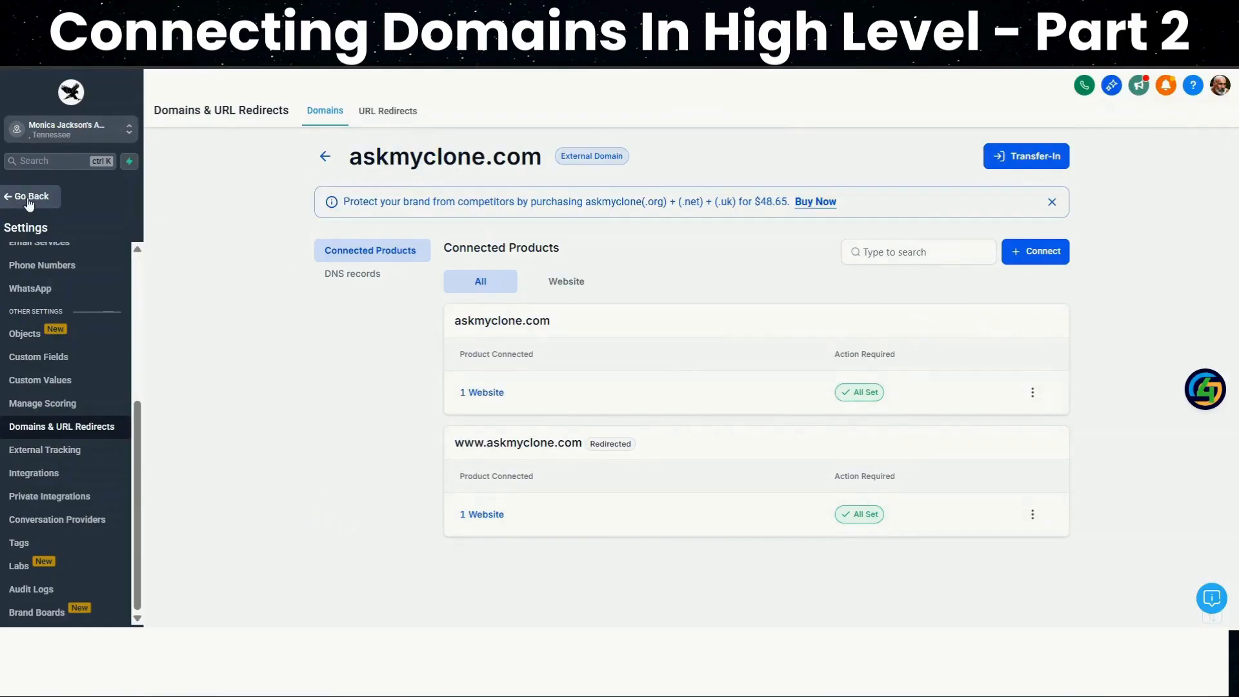
Return to My First Website's settings and save them
{"action": "left_click", "coordinate": [29, 198]}
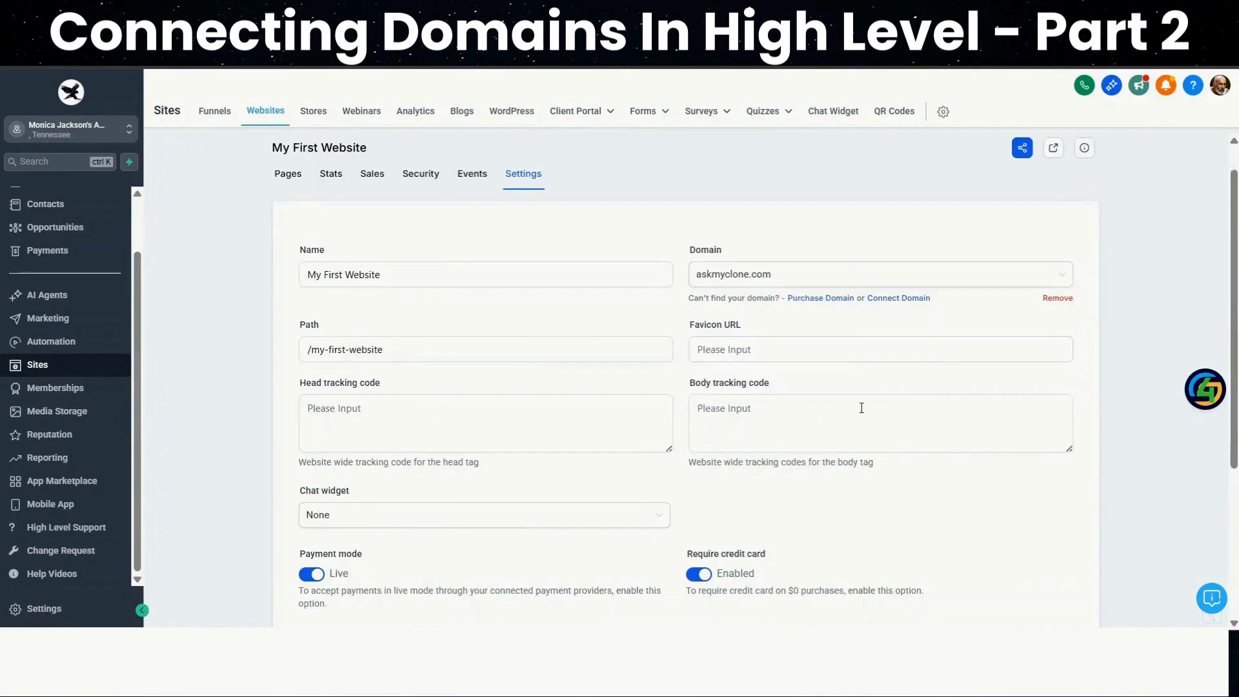
{"action": "scroll", "coordinate": [871, 407], "scroll_direction": "down", "scroll_amount": 4}
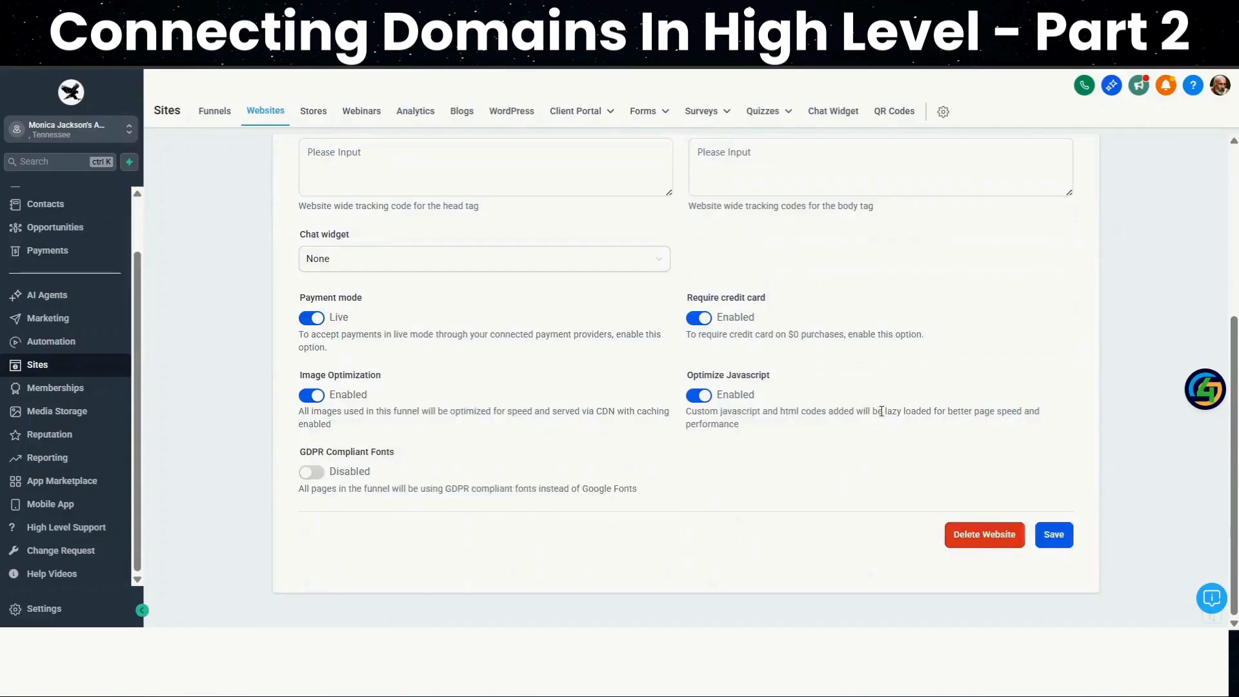
{"action": "left_click", "coordinate": [1047, 535]}
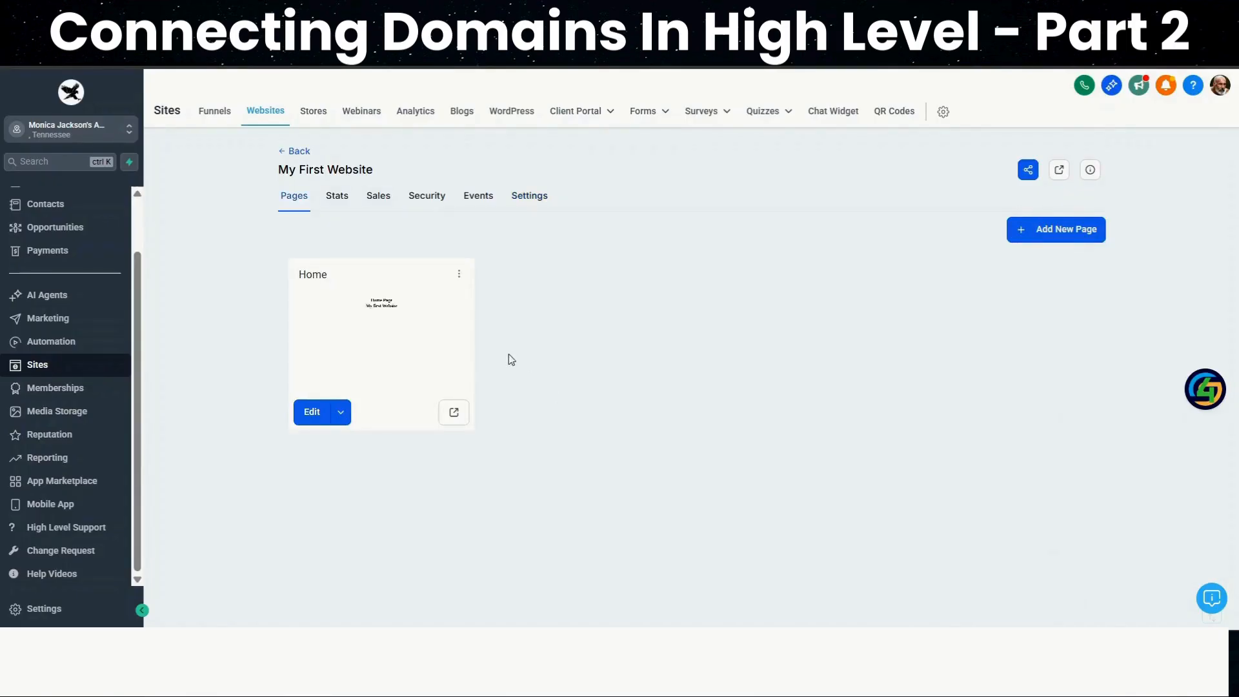
Open the Home page in the editor, view its live version at askmyclone.com/home, and return to the website's page list
{"action": "left_click", "coordinate": [310, 415]}
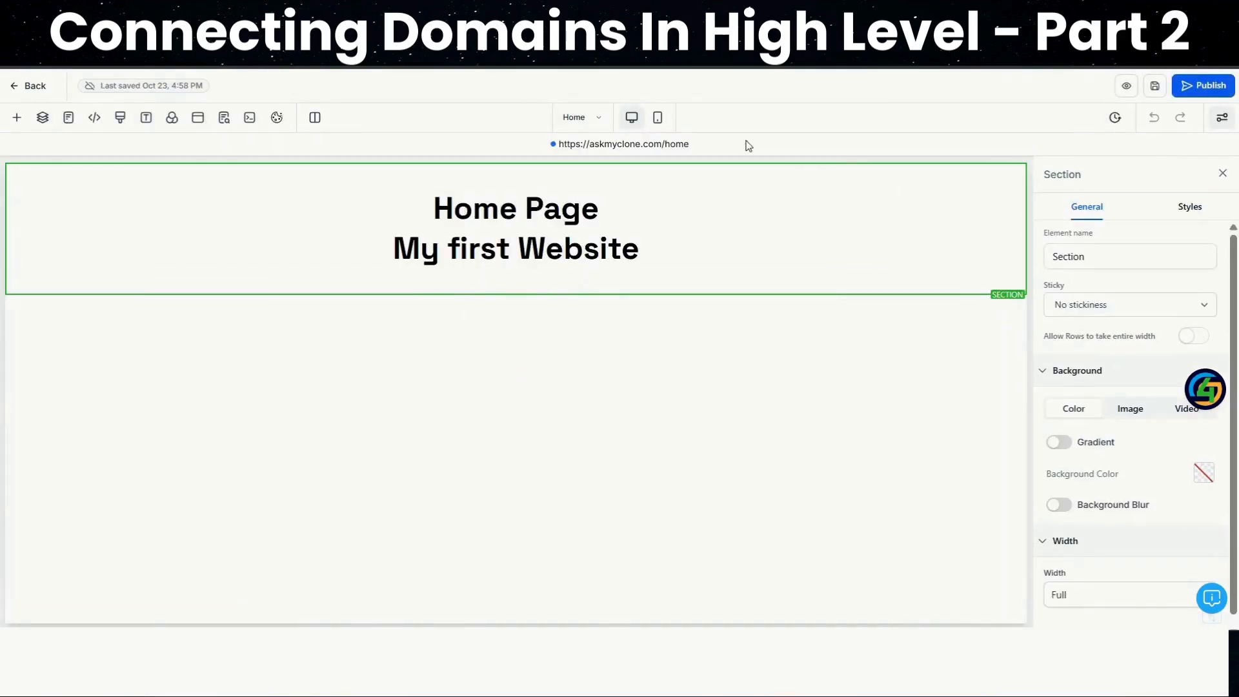
{"action": "left_click", "coordinate": [613, 147]}
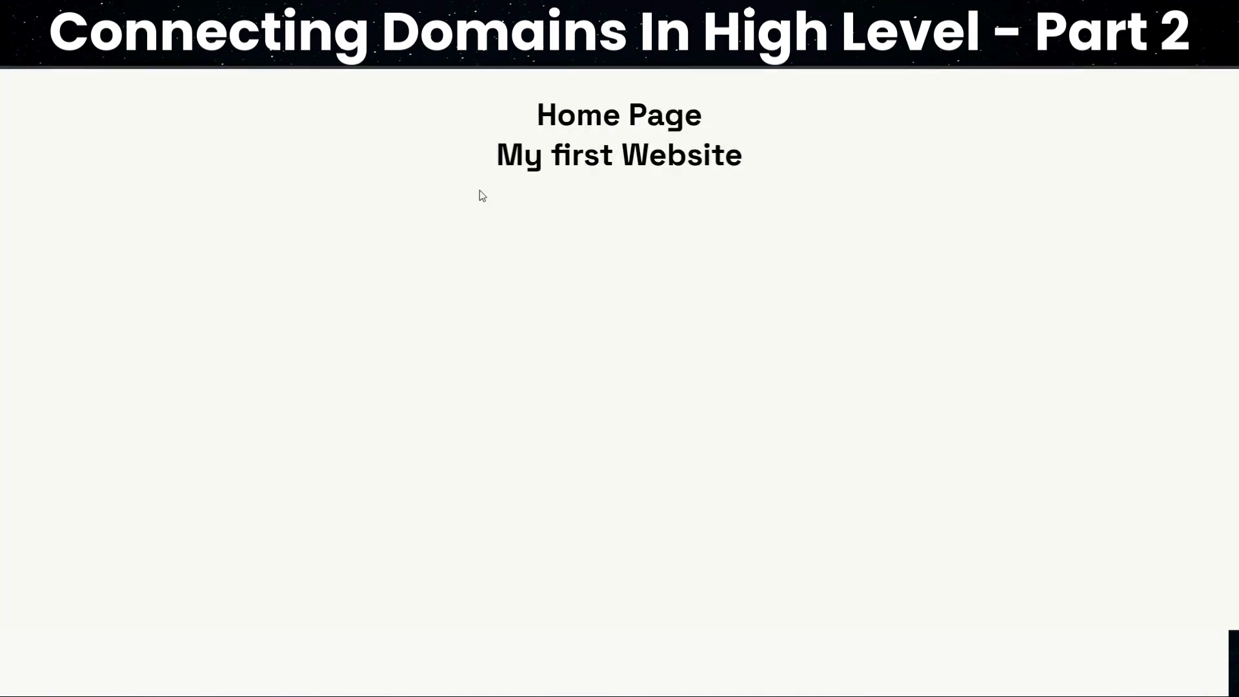
{"action": "left_click", "coordinate": [264, 12]}
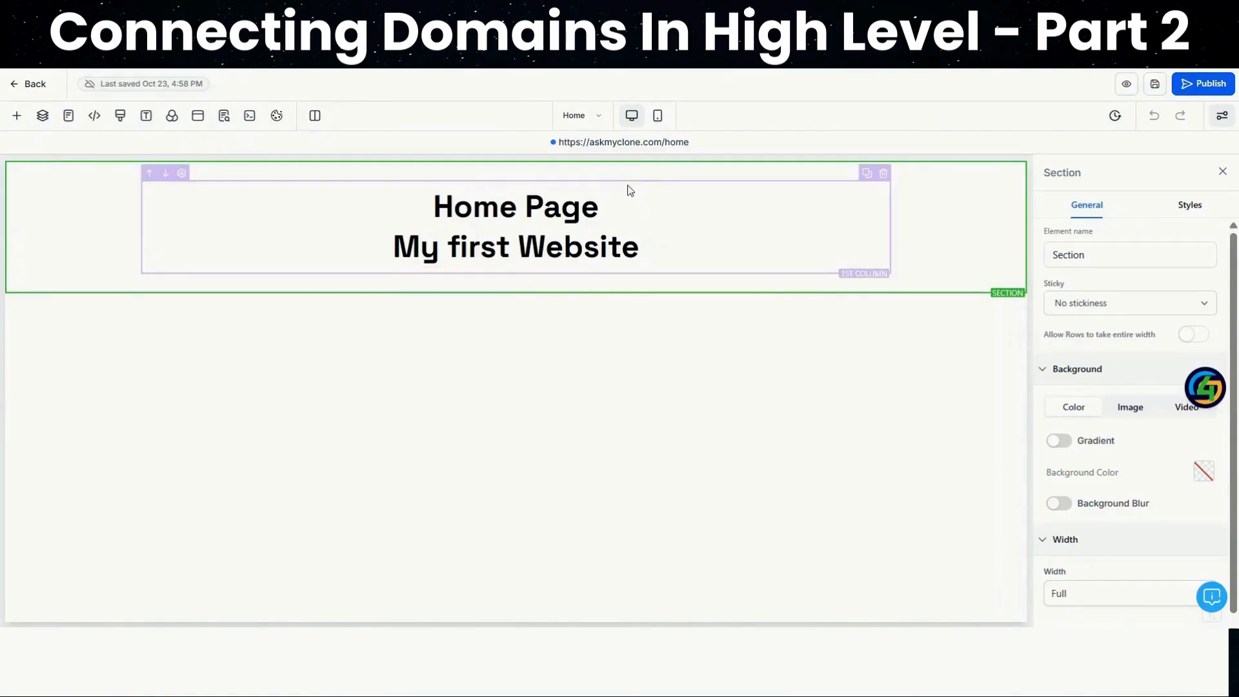
{"action": "left_click", "coordinate": [29, 84]}
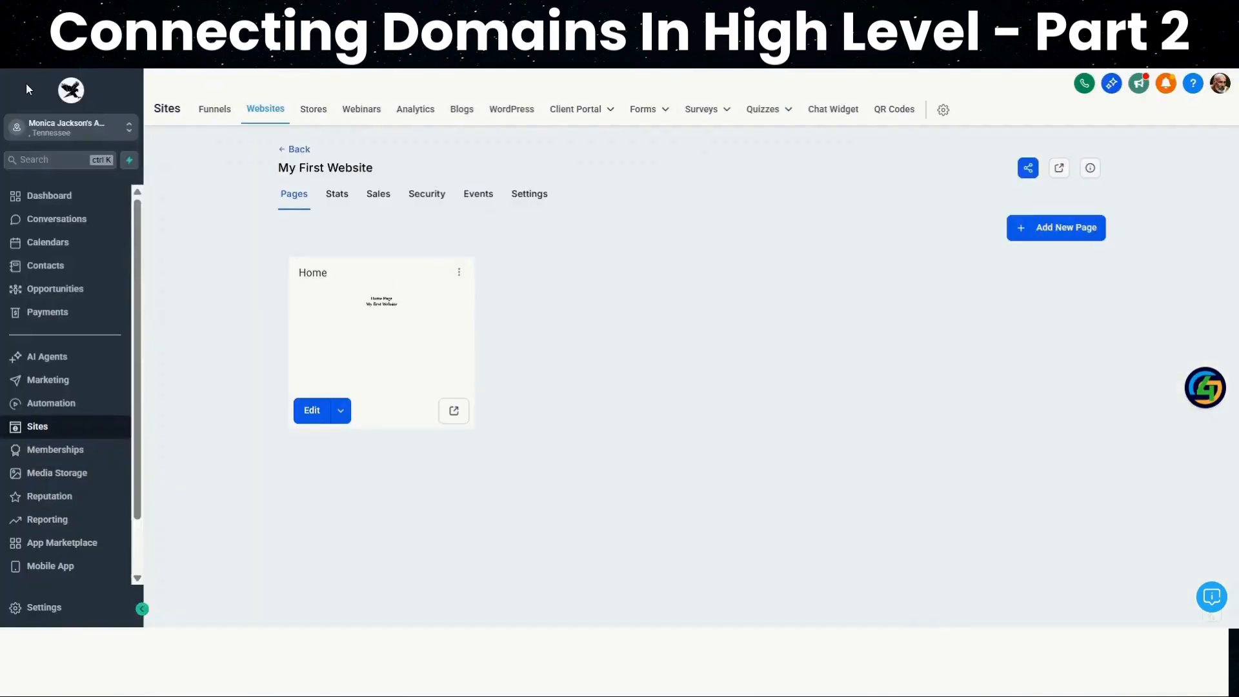
Clone the Home page within the same website, My First Website
{"action": "left_click", "coordinate": [459, 272]}
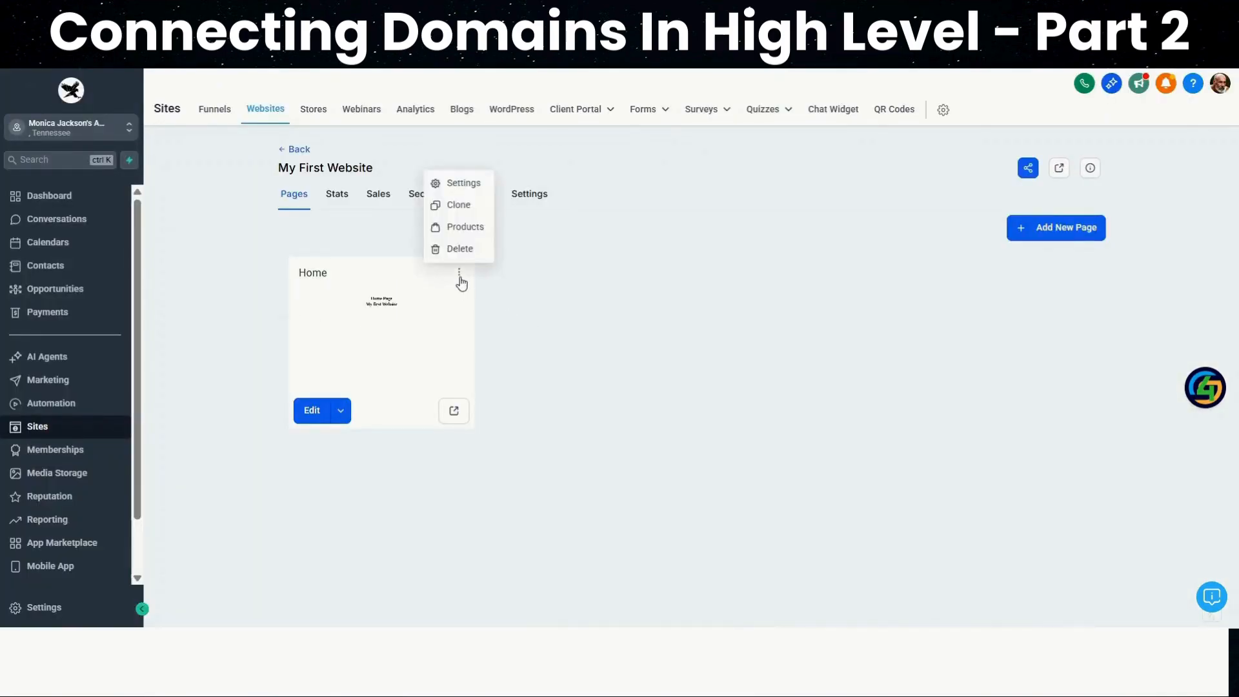
{"action": "left_click", "coordinate": [459, 206]}
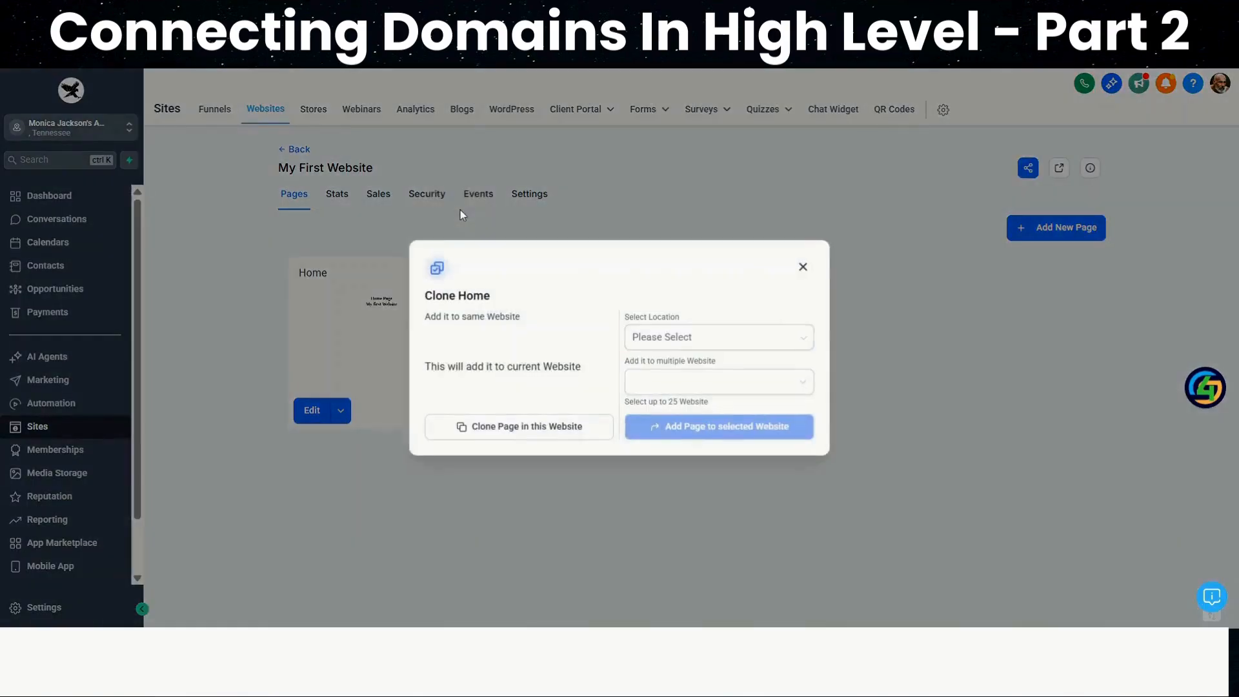
{"action": "left_click", "coordinate": [525, 428]}
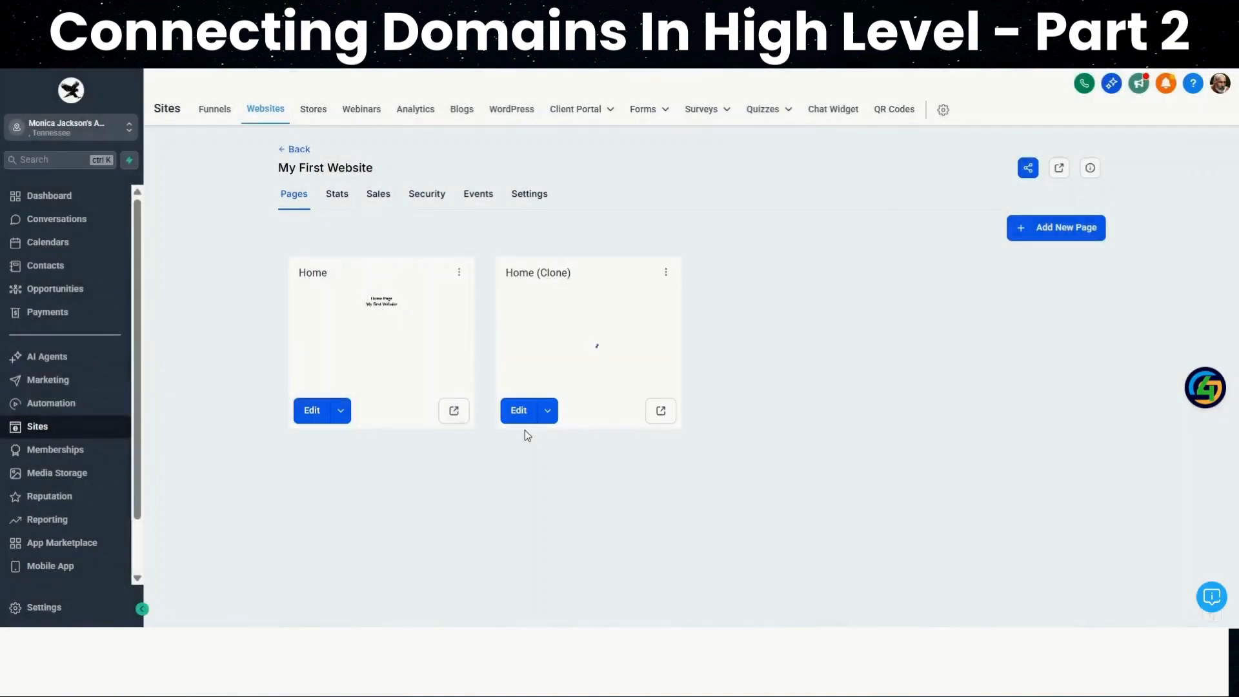
Rename the cloned Home page to About, set its path to /about, and update the page
{"action": "left_click", "coordinate": [665, 272]}
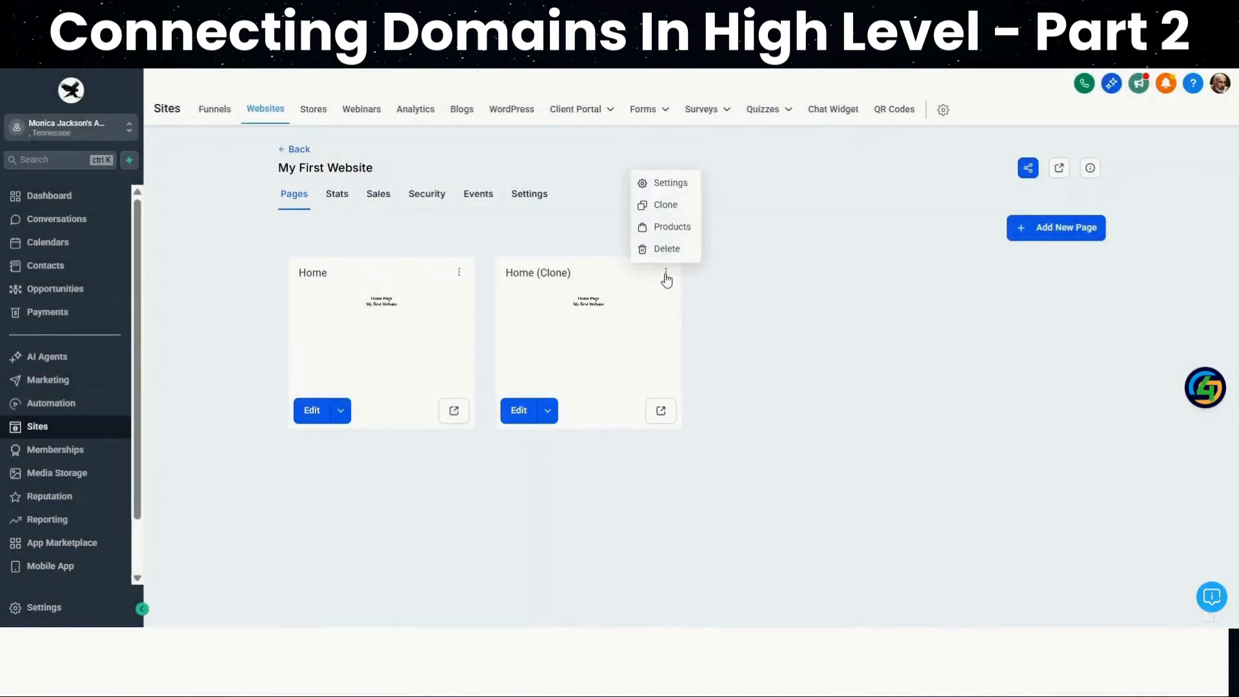
{"action": "left_click", "coordinate": [671, 184]}
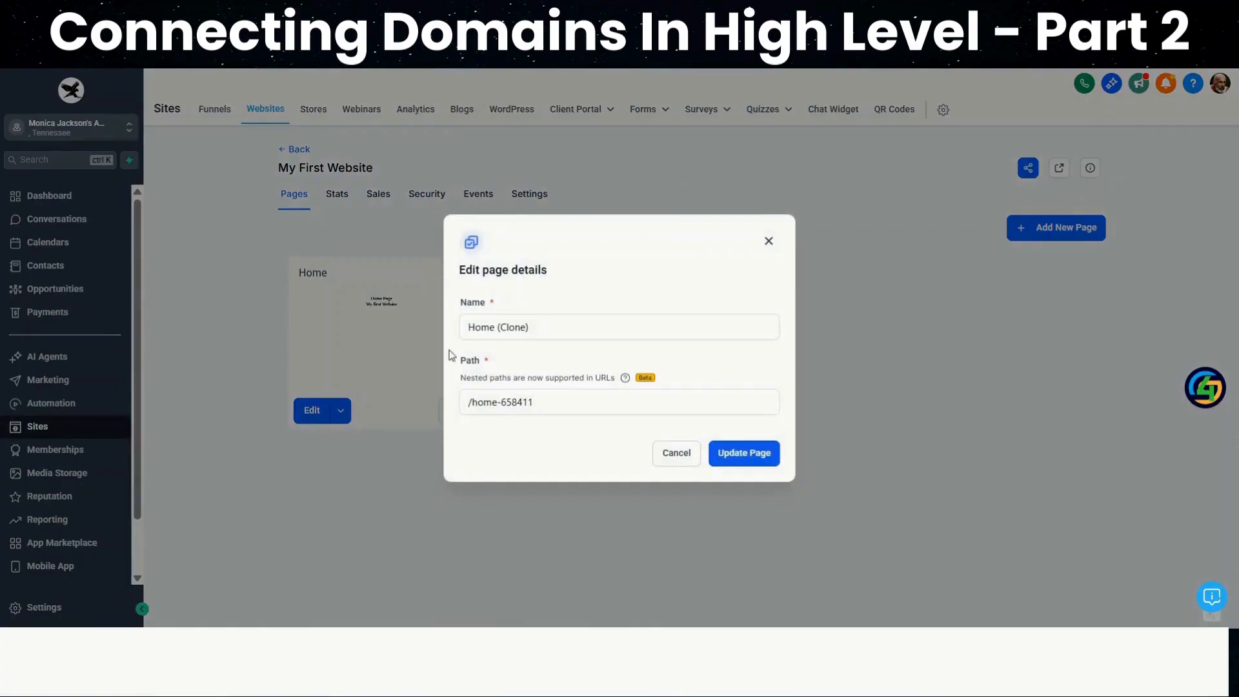
{"action": "triple_click", "coordinate": [488, 329]}
{"action": "key", "text": "BackSpace"}
{"action": "type", "text": "About"}
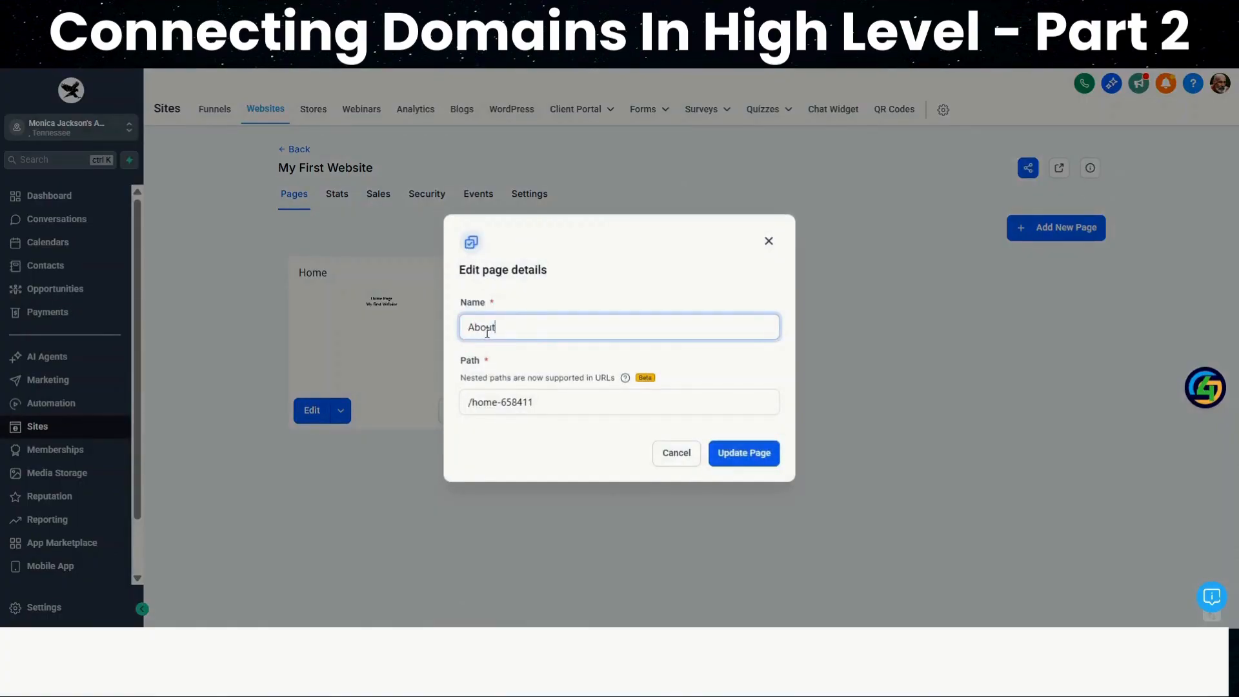
{"action": "left_click_drag", "start_coordinate": [472, 402], "coordinate": [604, 392]}
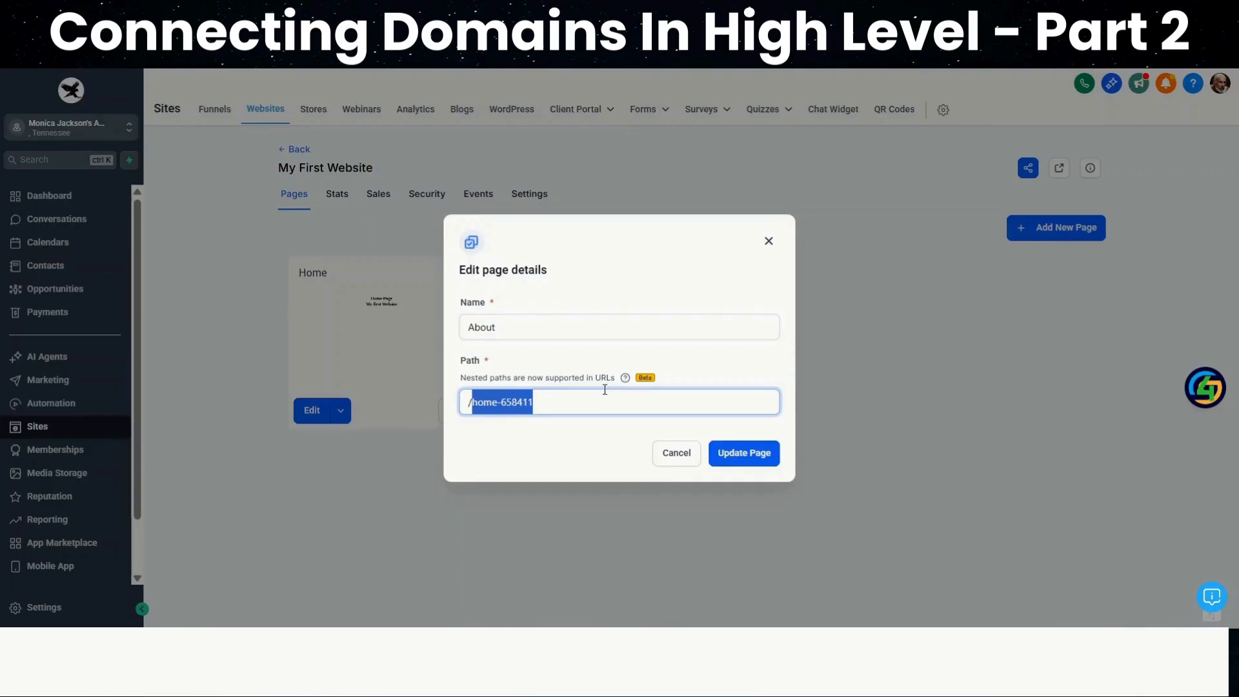
{"action": "type", "text": "about"}
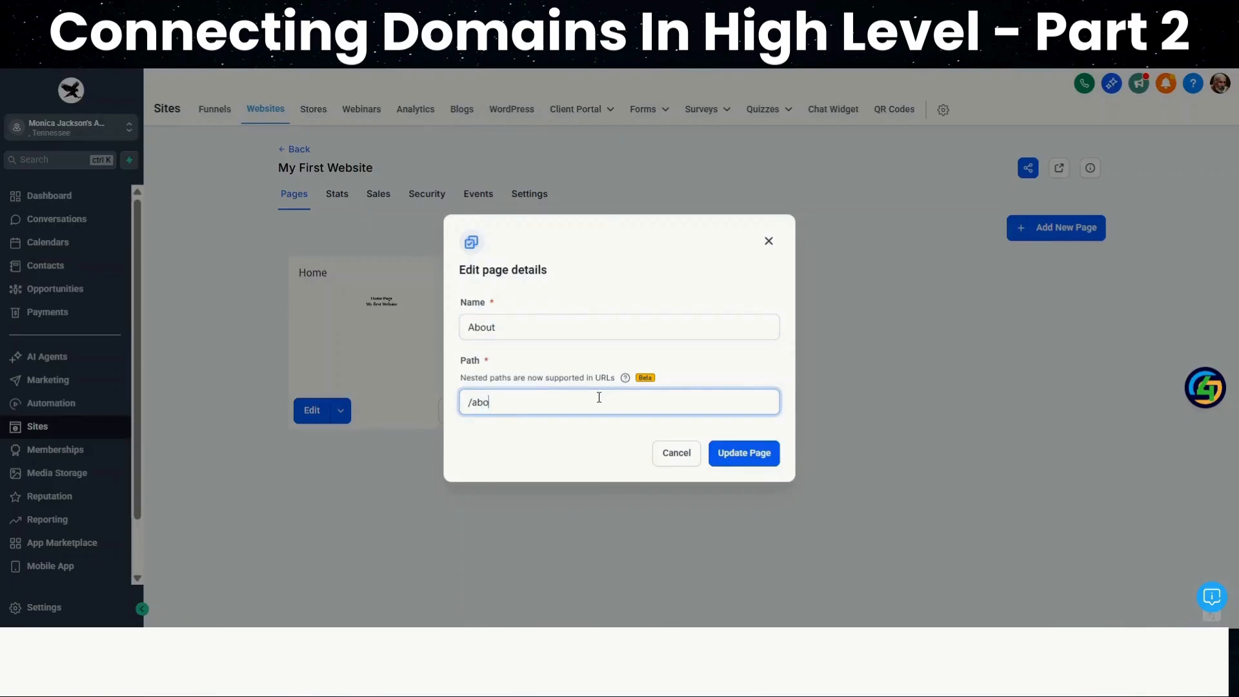
{"action": "left_click", "coordinate": [742, 454]}
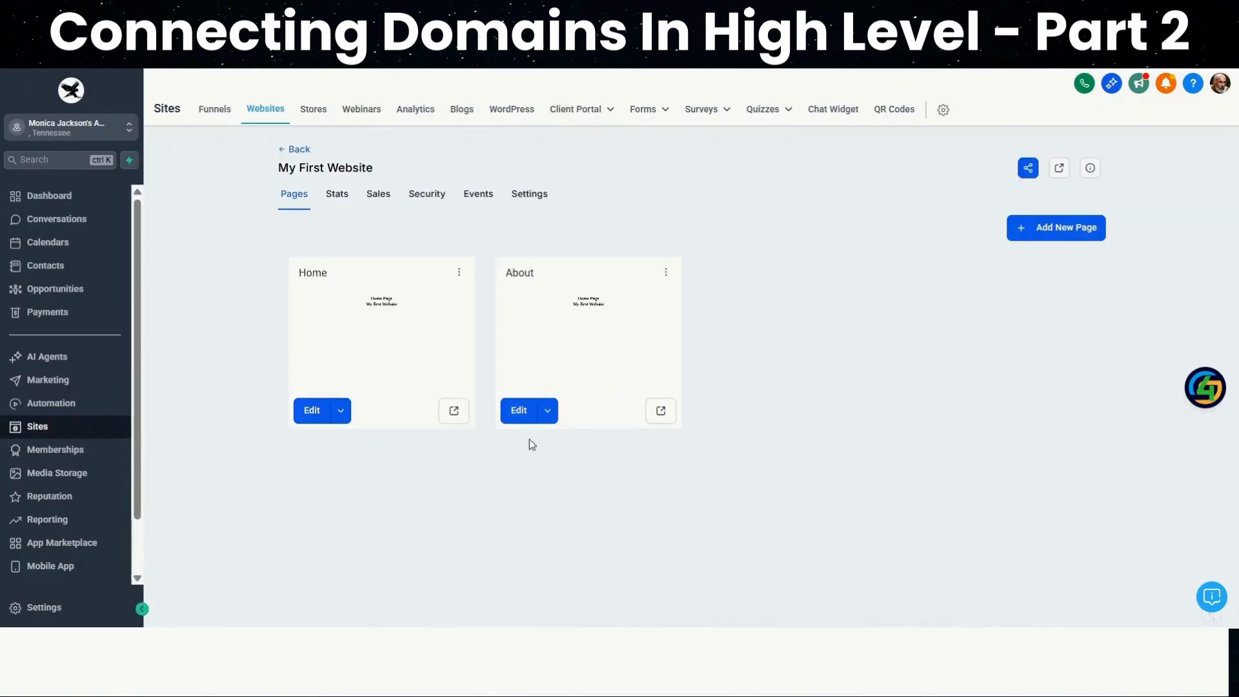
Duplicate the Home Page heading section on the About page, publish it, and open its live version at askmyclone.com/about
{"action": "left_click", "coordinate": [517, 416]}
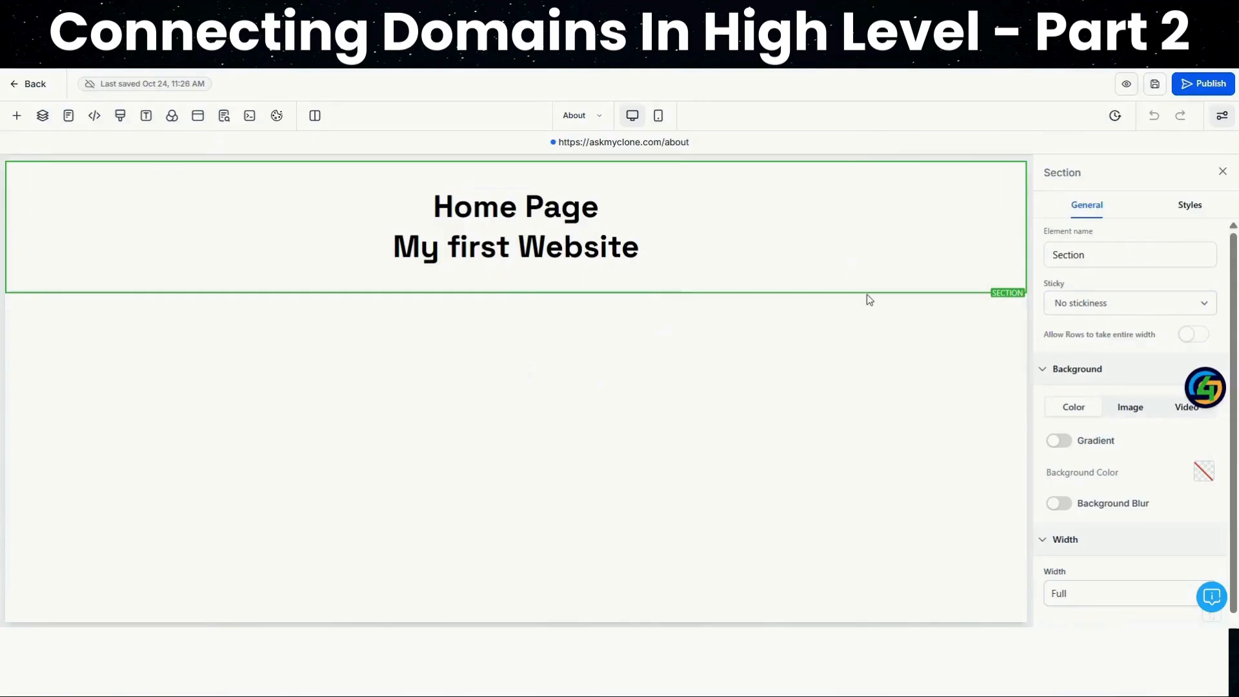
{"action": "left_click", "coordinate": [1019, 186]}
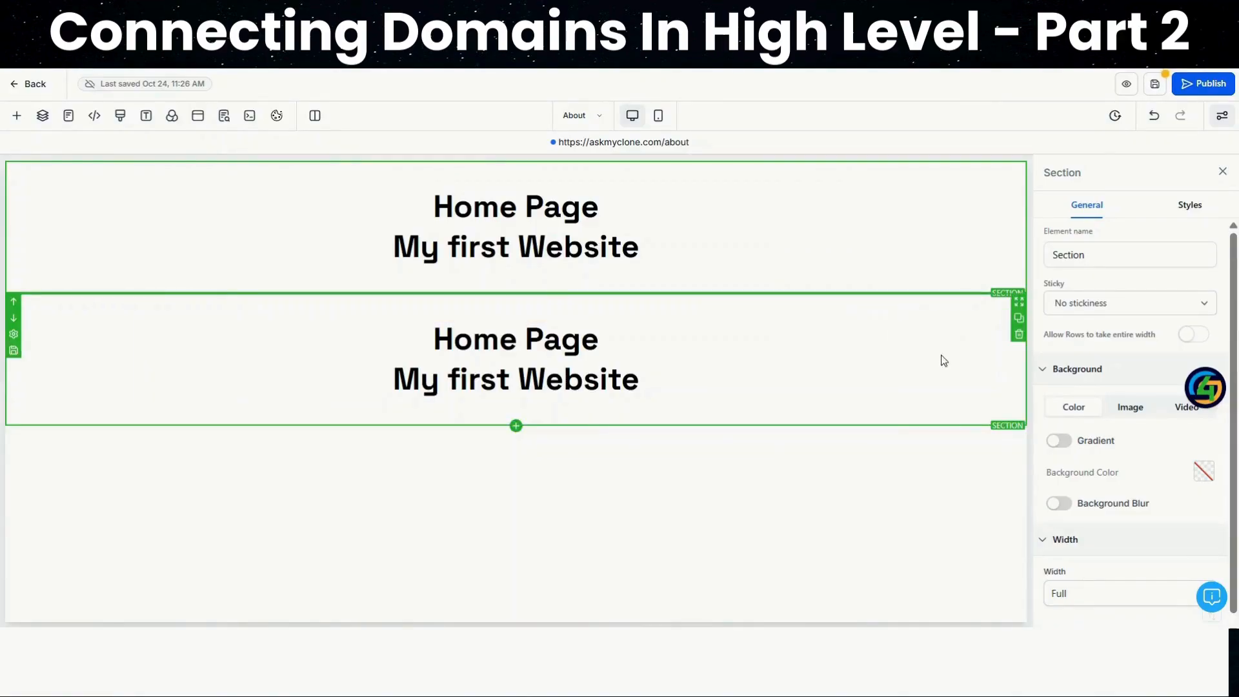
{"action": "left_click", "coordinate": [1204, 84]}
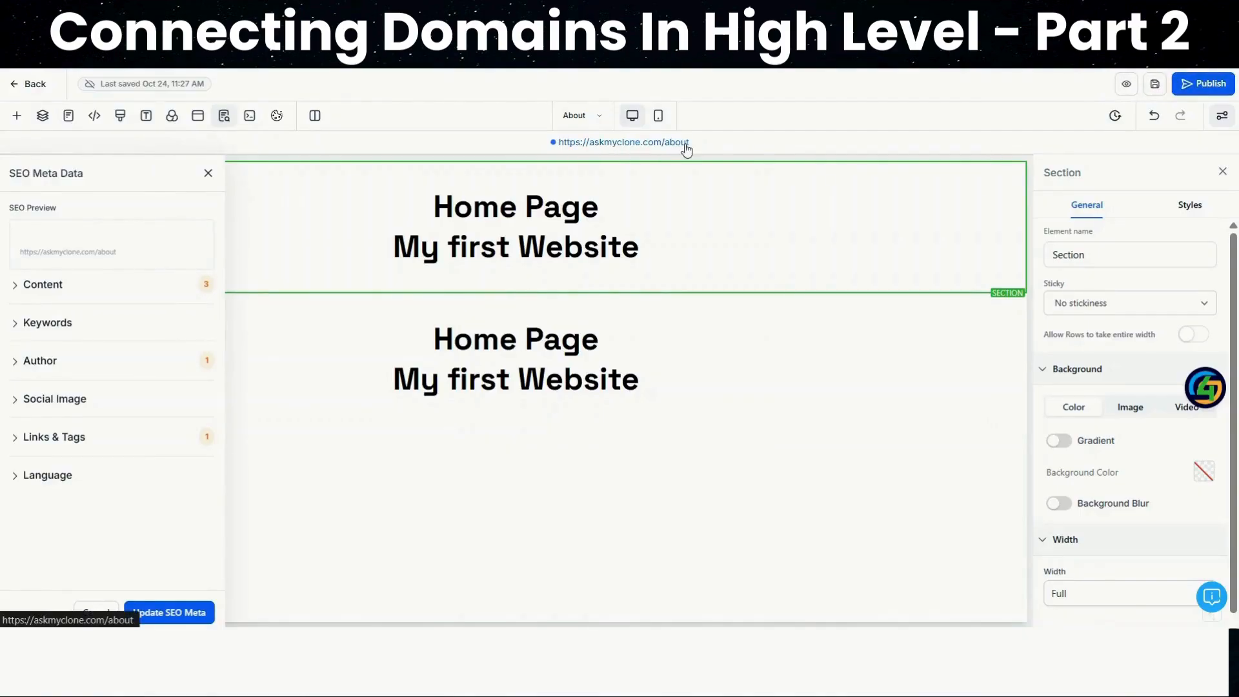
{"action": "left_click", "coordinate": [653, 144]}
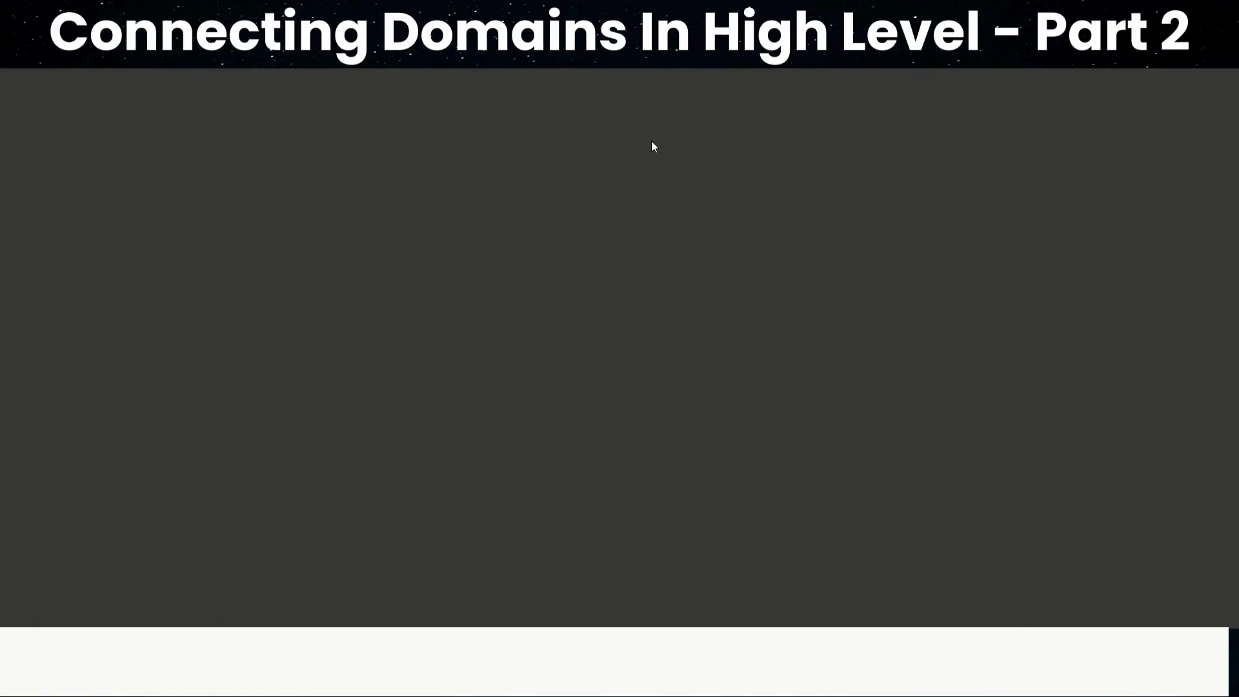